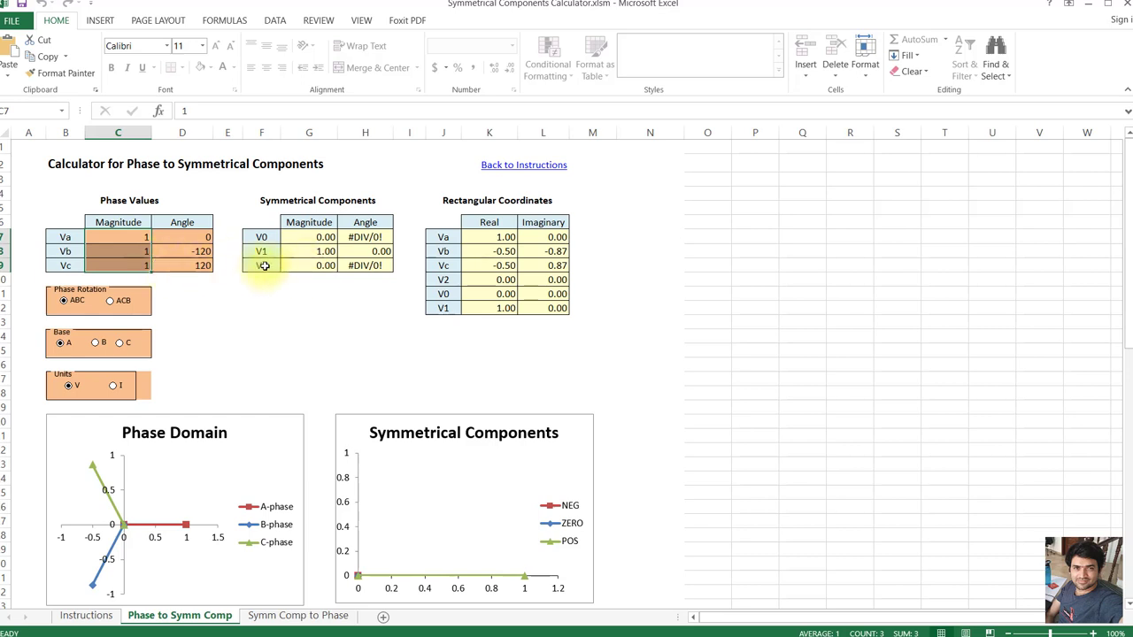
# Set the magnitudes of phases Vb and Vc to 0 in the phase values table
pyautogui.click(120, 246)
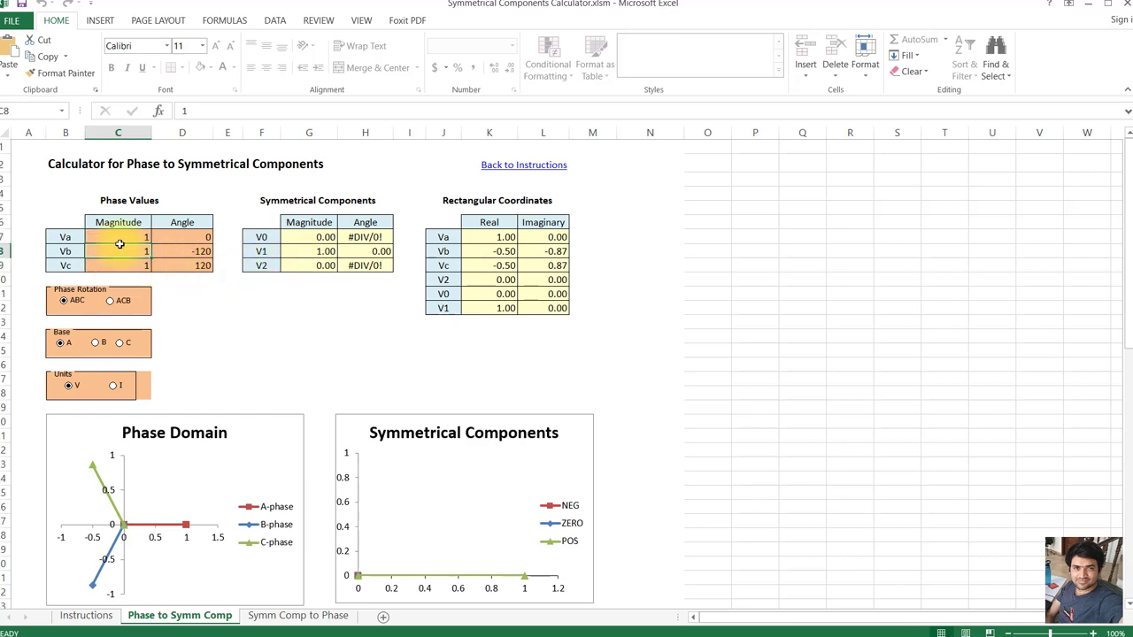
pyautogui.write('0')
pyautogui.press('Return')
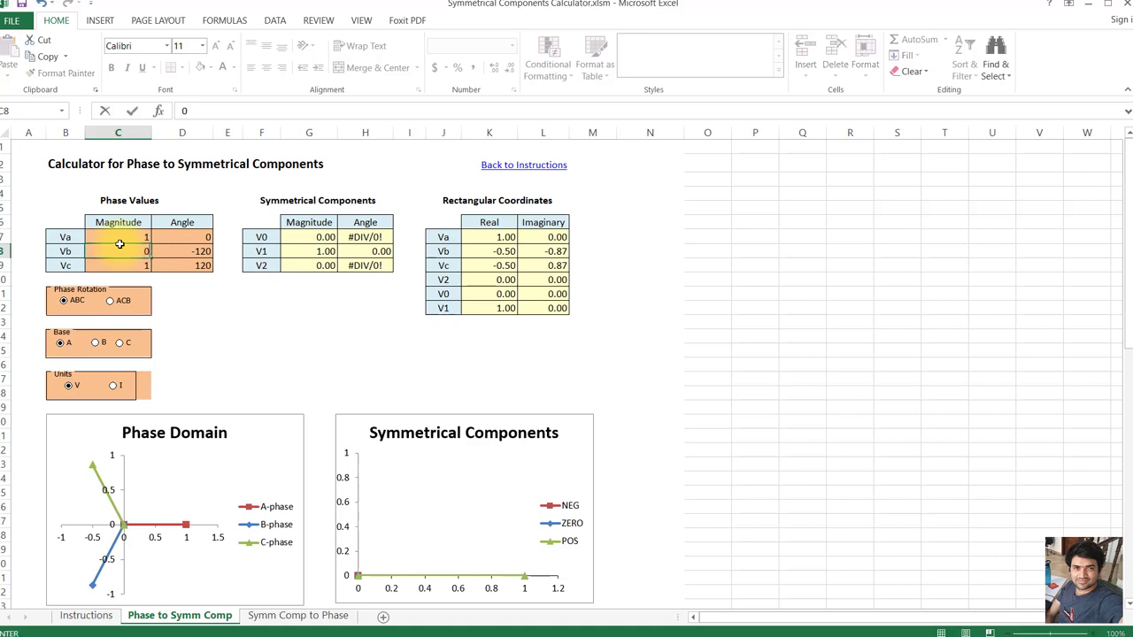
pyautogui.write('0')
pyautogui.press('Return')
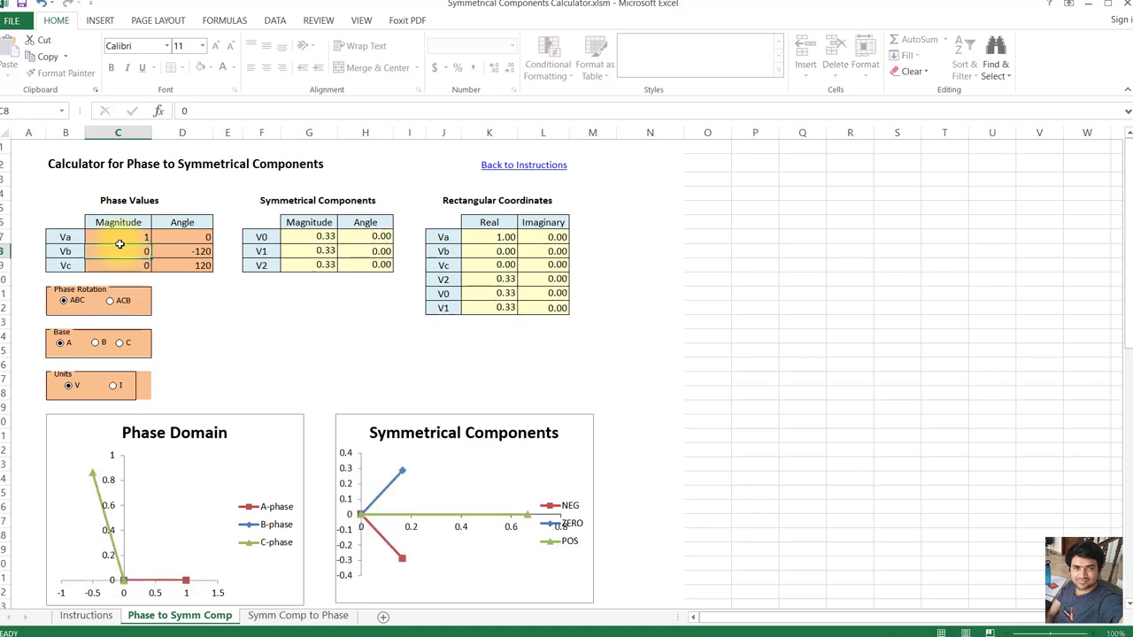
# Consult the presentation's table of sequence components per fault type, and examine the calculator's Va and Vb values against the symmetrical components chart
pyautogui.click(120, 242)
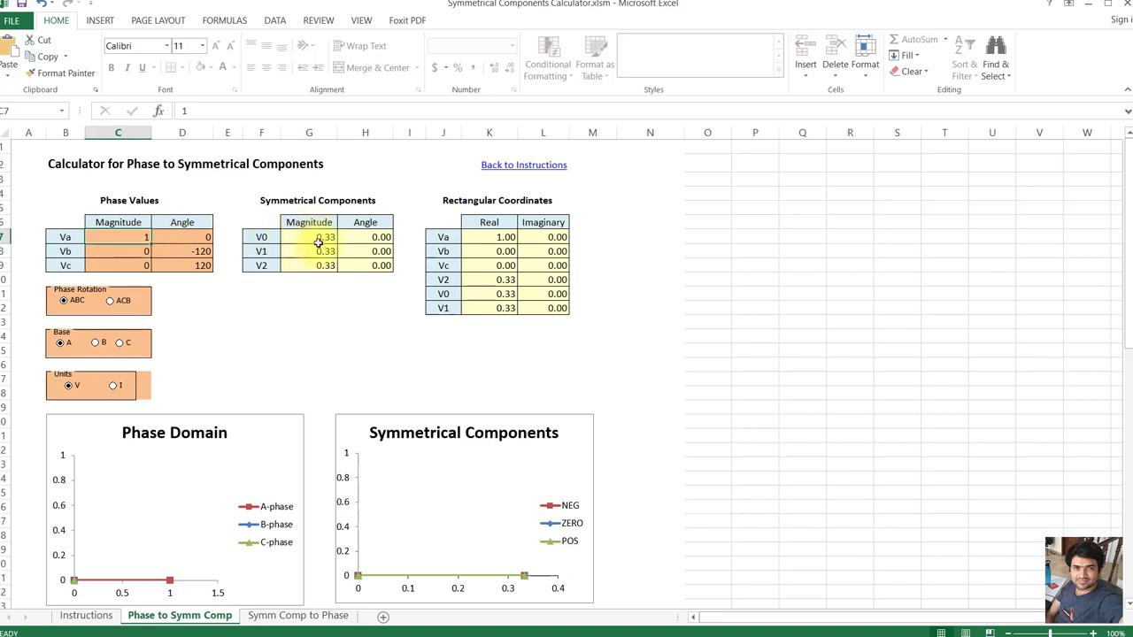
pyautogui.hotkey('alt', 'Tab')
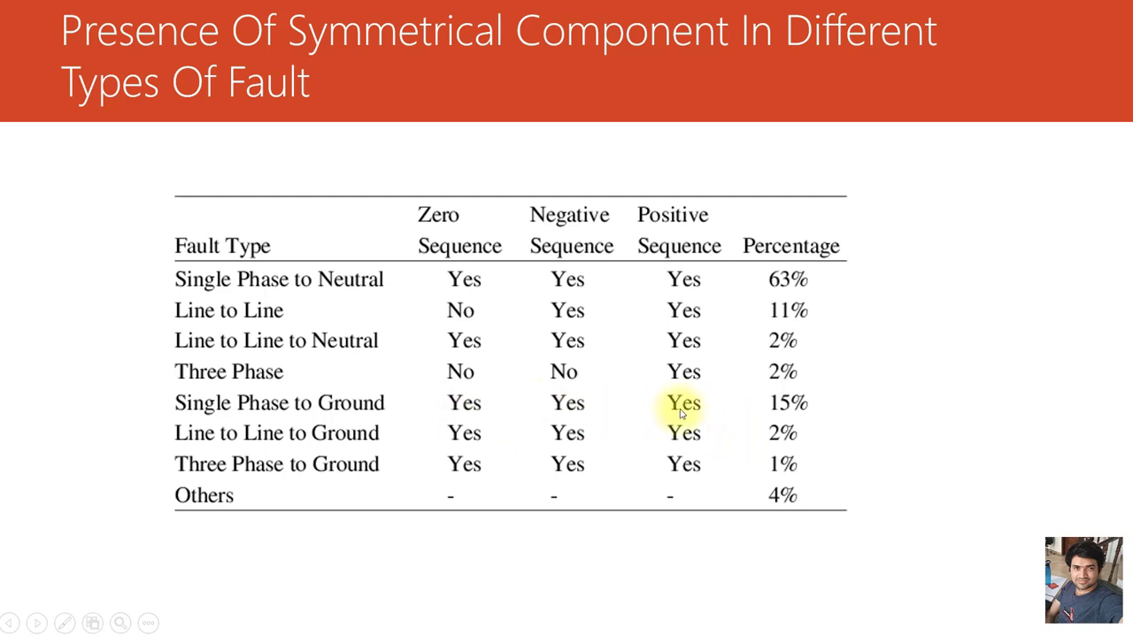
pyautogui.hotkey('alt', 'Tab')
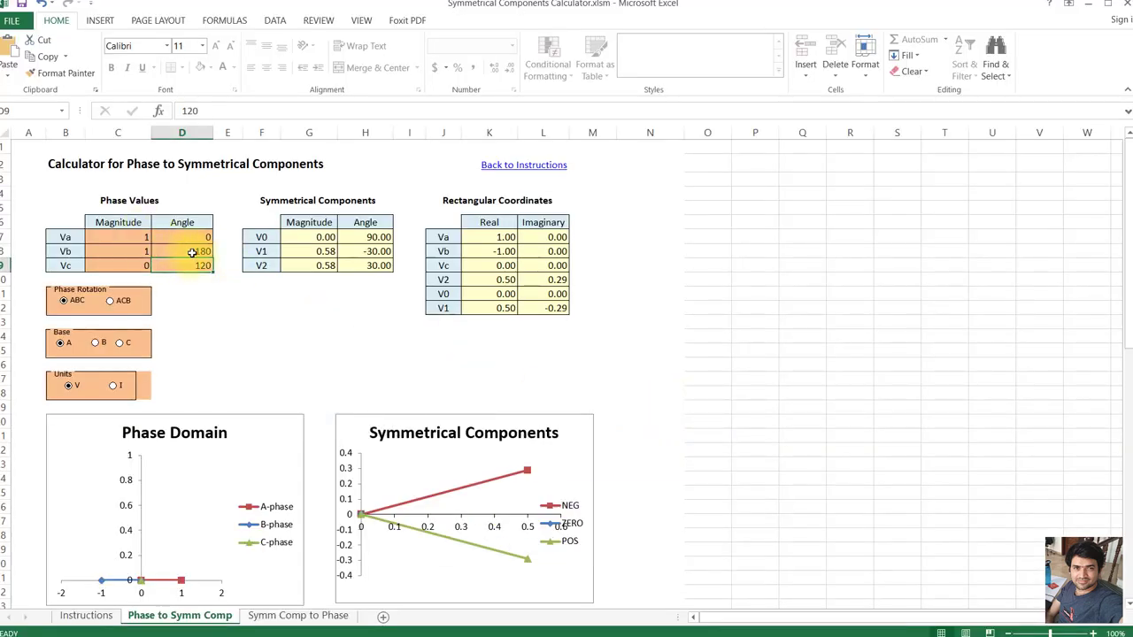
pyautogui.click(187, 237)
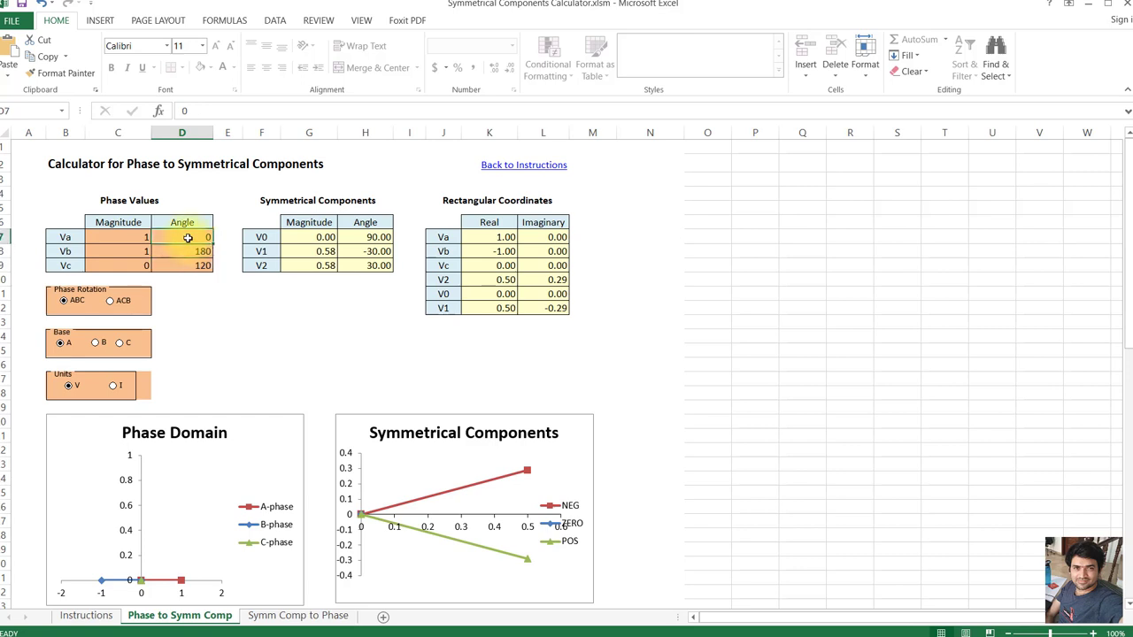
pyautogui.click(190, 251)
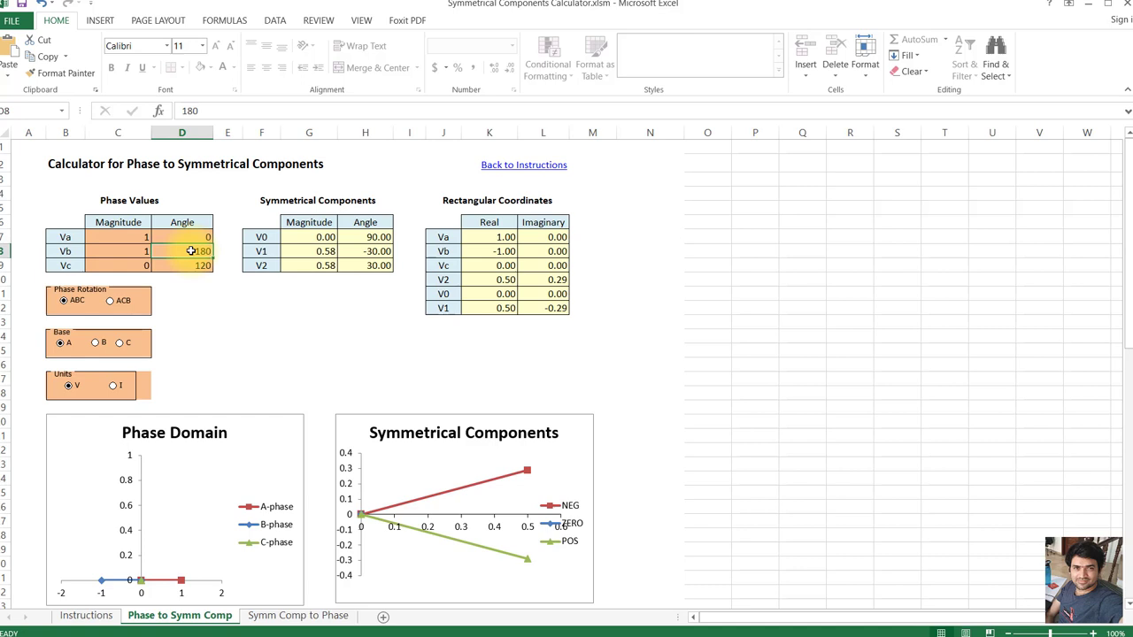
pyautogui.click(140, 234)
pyautogui.click(137, 252)
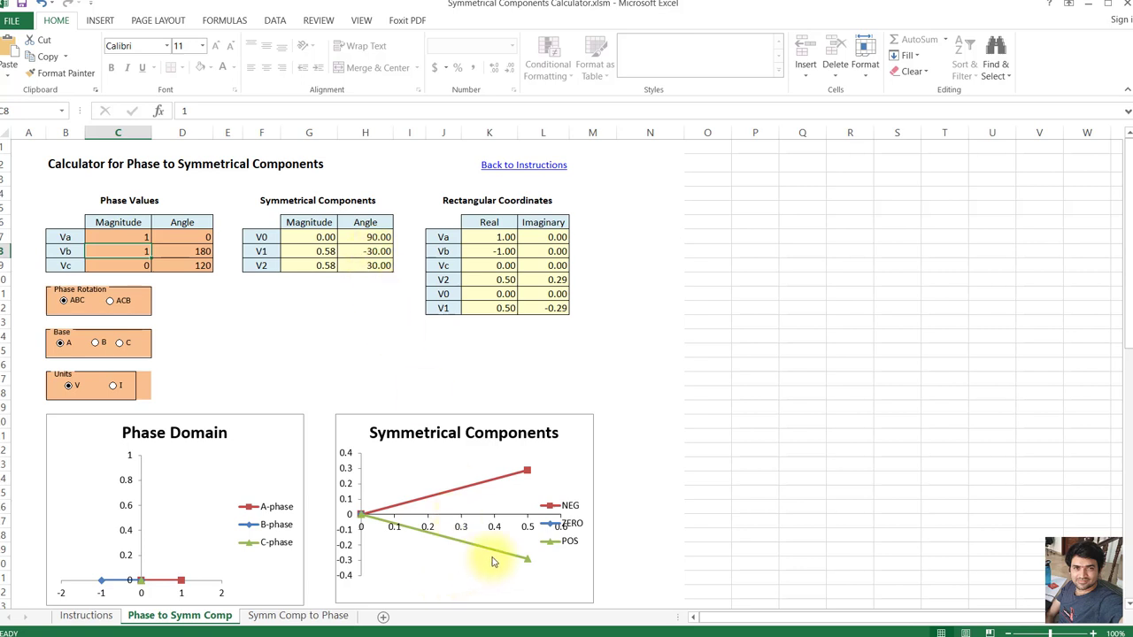
pyautogui.moveTo(523, 559)
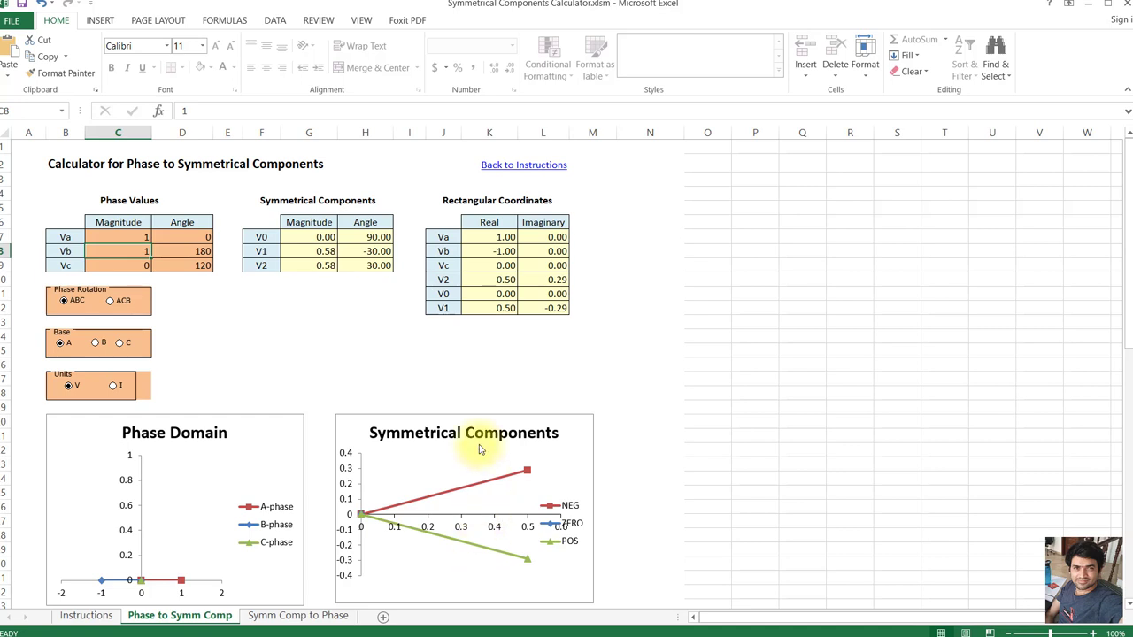
pyautogui.hotkey('alt', 'Tab')
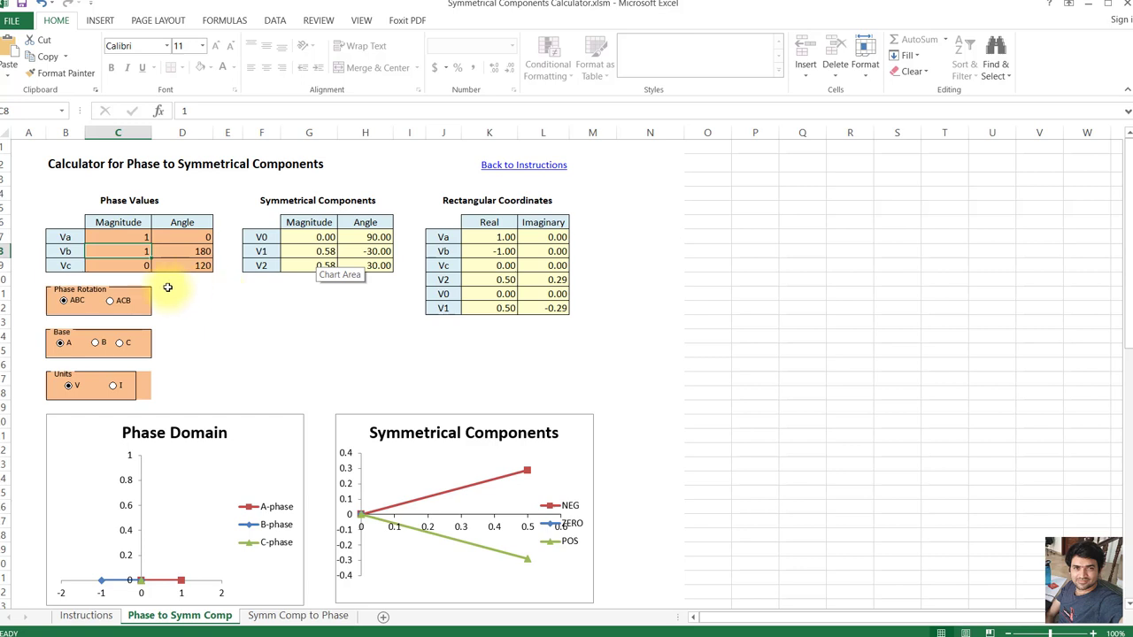
# Set the Vb angle to -120 and the Vc magnitude to 1 in the phase values table
pyautogui.click(172, 250)
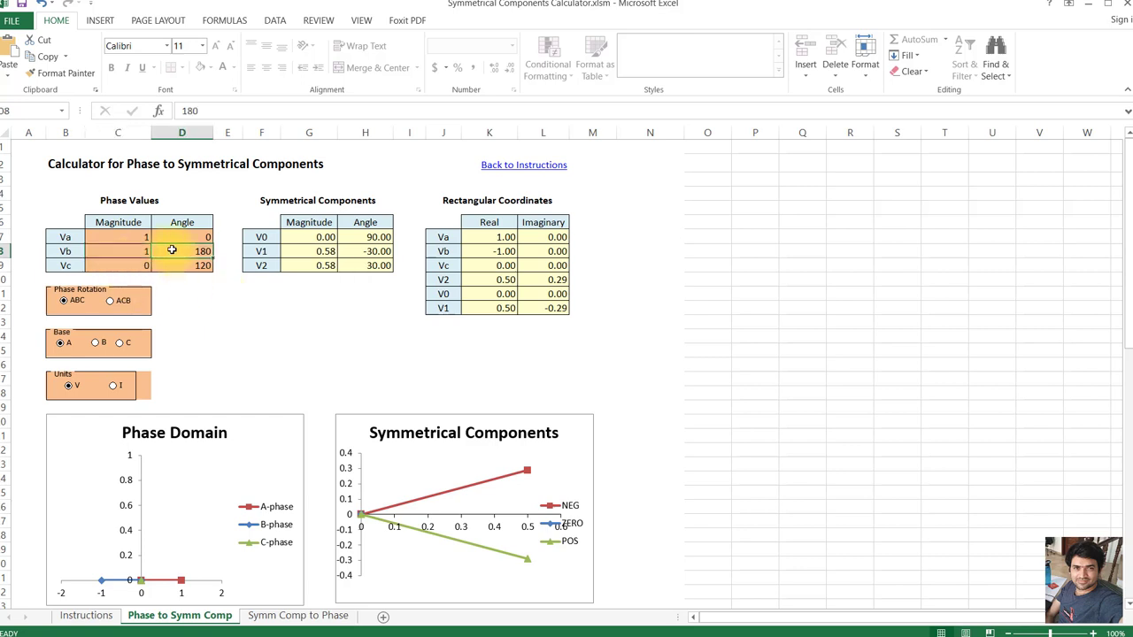
pyautogui.write('-120')
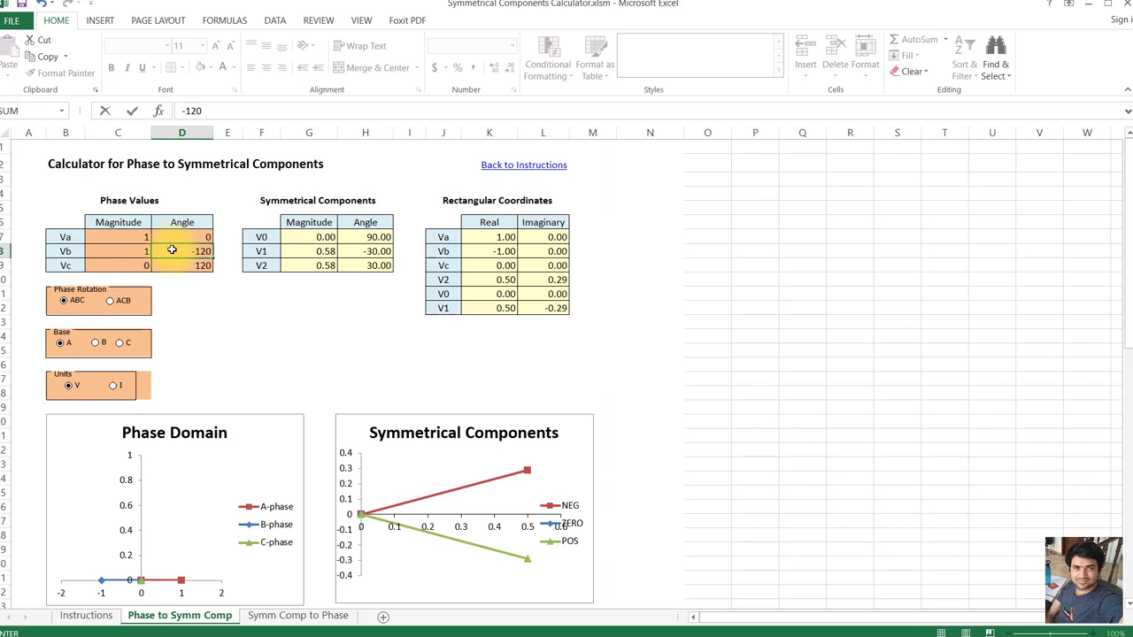
pyautogui.press('Return')
pyautogui.press('Left')
pyautogui.write('1')
pyautogui.press('Up')
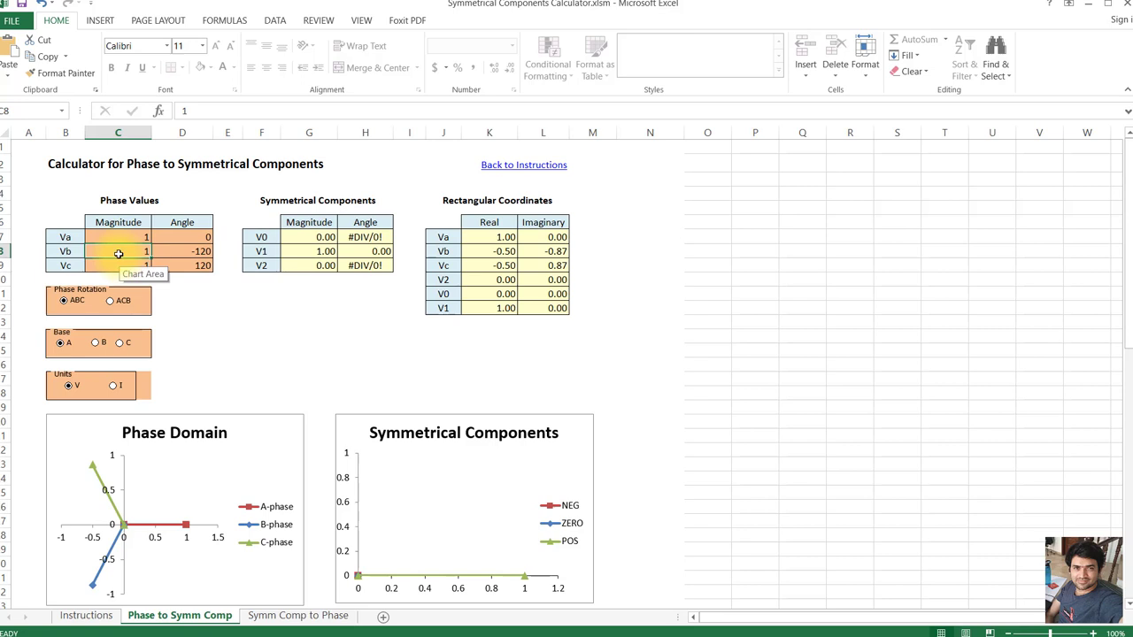
# Try a Vb magnitude of 2 in the phase values table and reset it to 1
pyautogui.write('2')
pyautogui.press('Up')
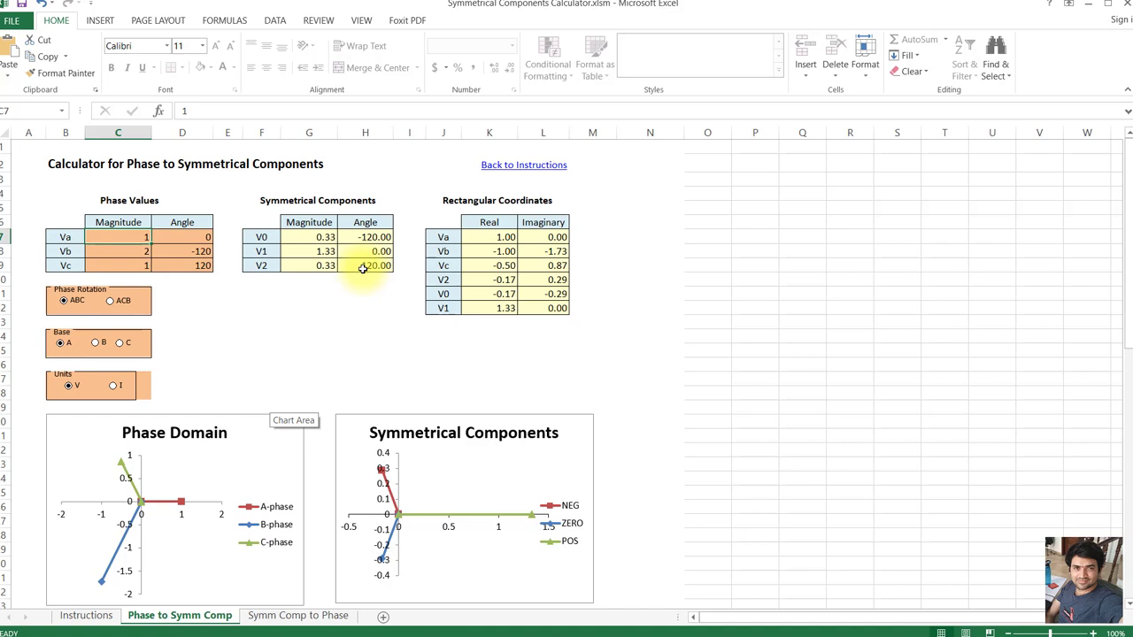
pyautogui.click(124, 255)
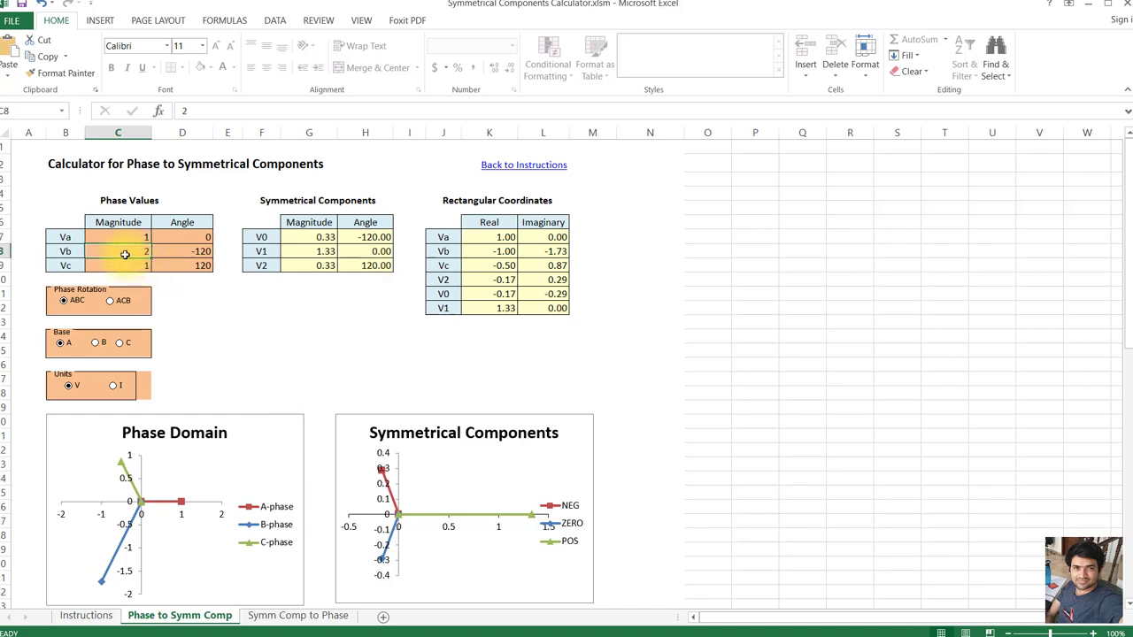
pyautogui.write('1')
pyautogui.hotkey('ctrl', 'Return')
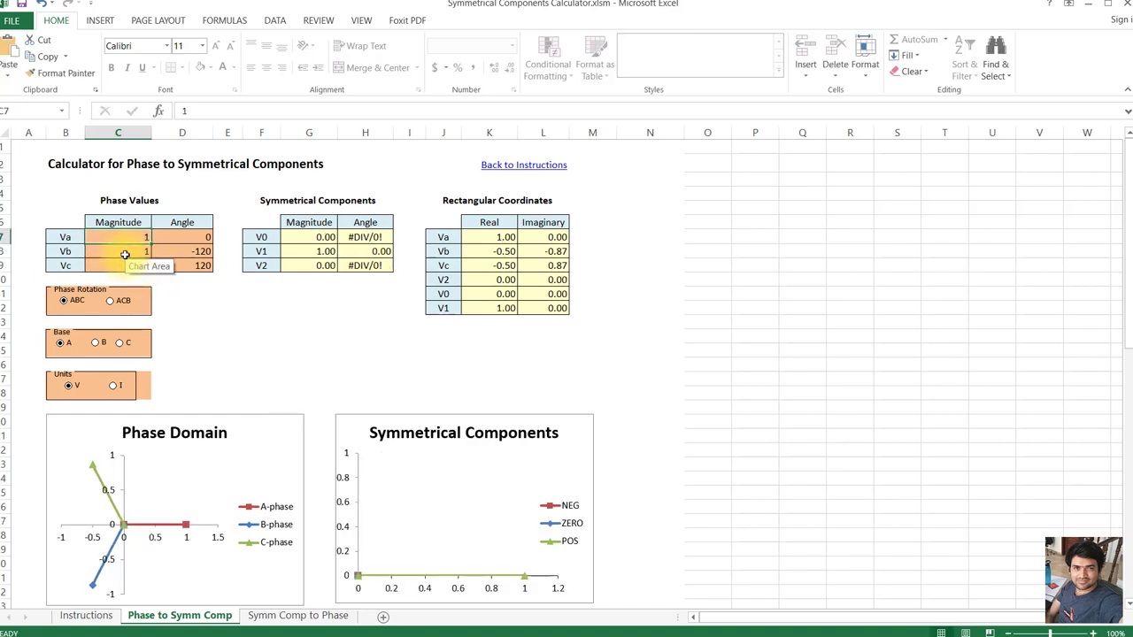
# Set the Vb angle to 60 in the phase values table
pyautogui.press('Tab')
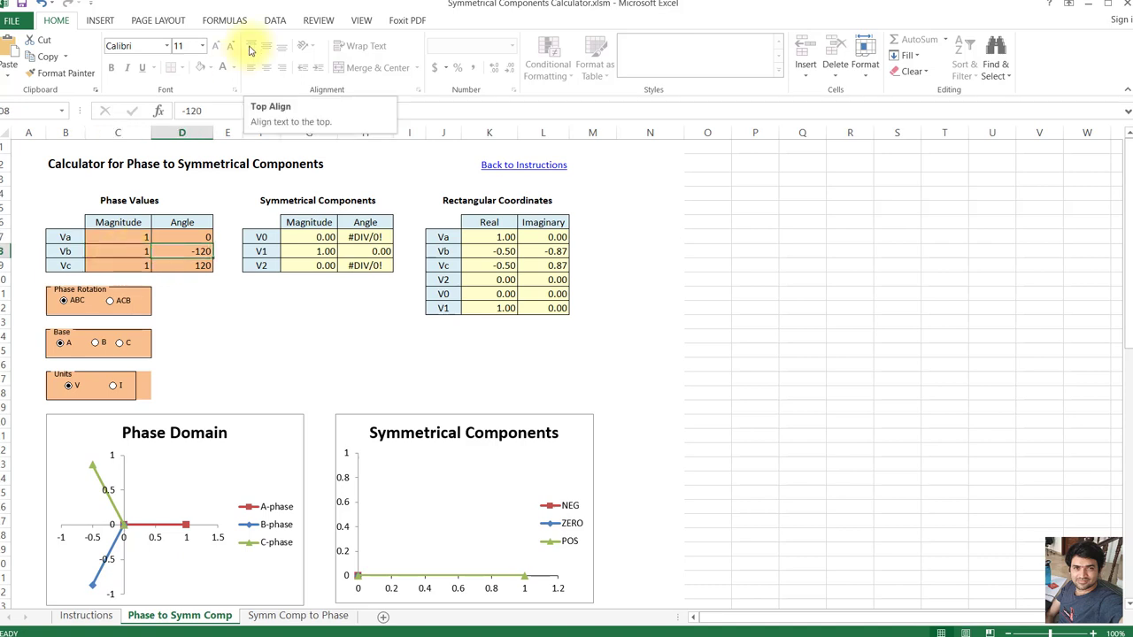
pyautogui.write('60')
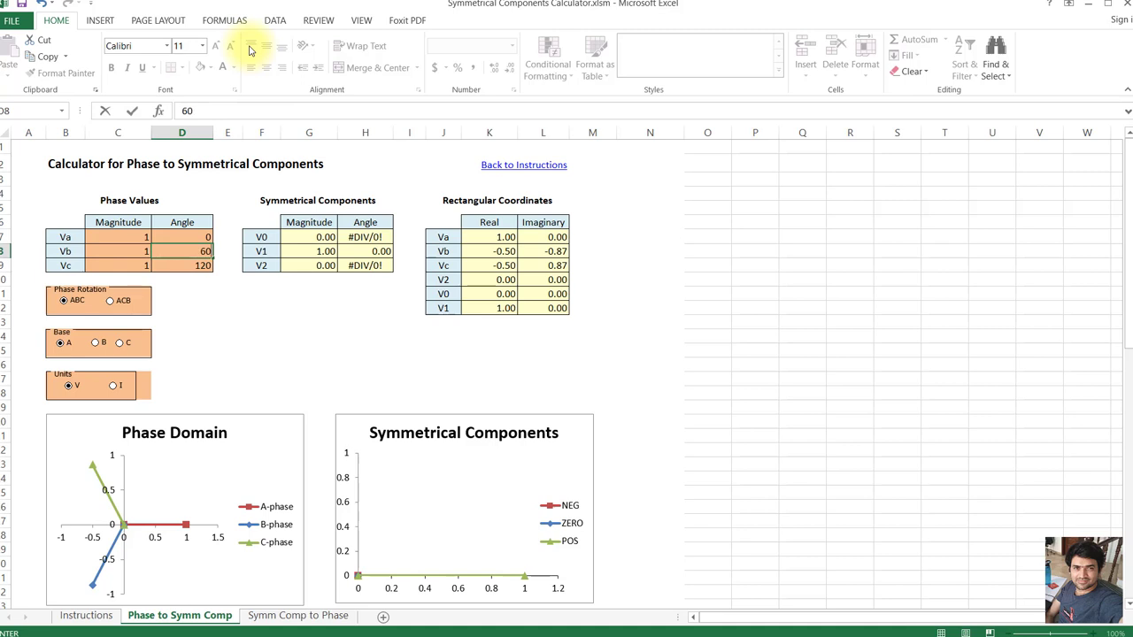
pyautogui.press('Return')
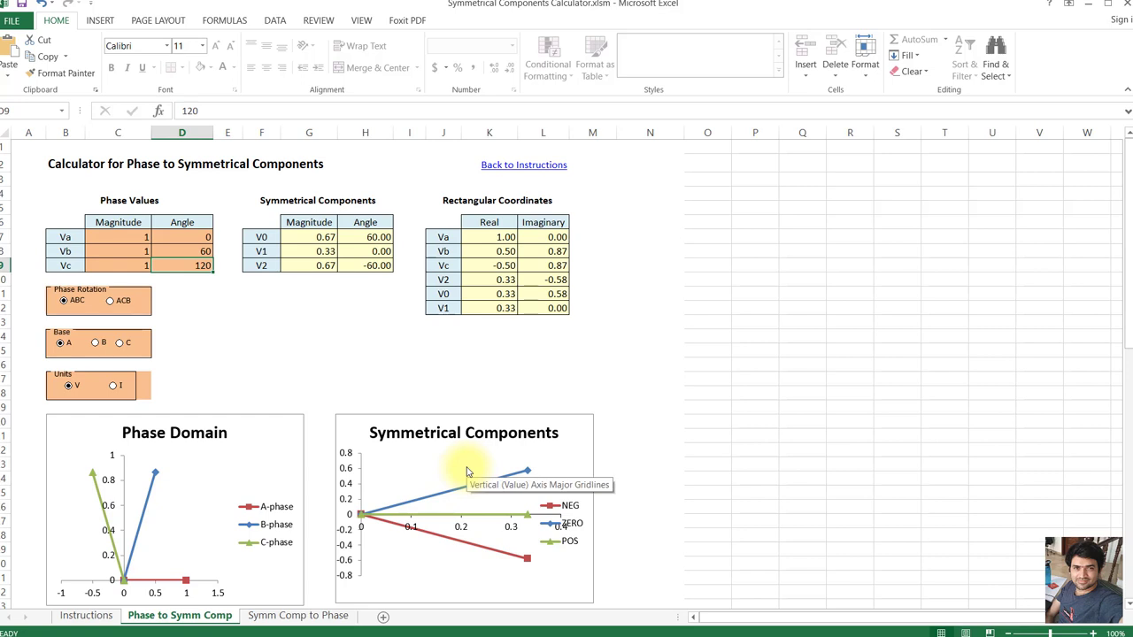
# Set the V2 magnitude to 1 in the calculator that converts symmetrical components to phase values
pyautogui.hotkey('ctrl', 'pagedown')
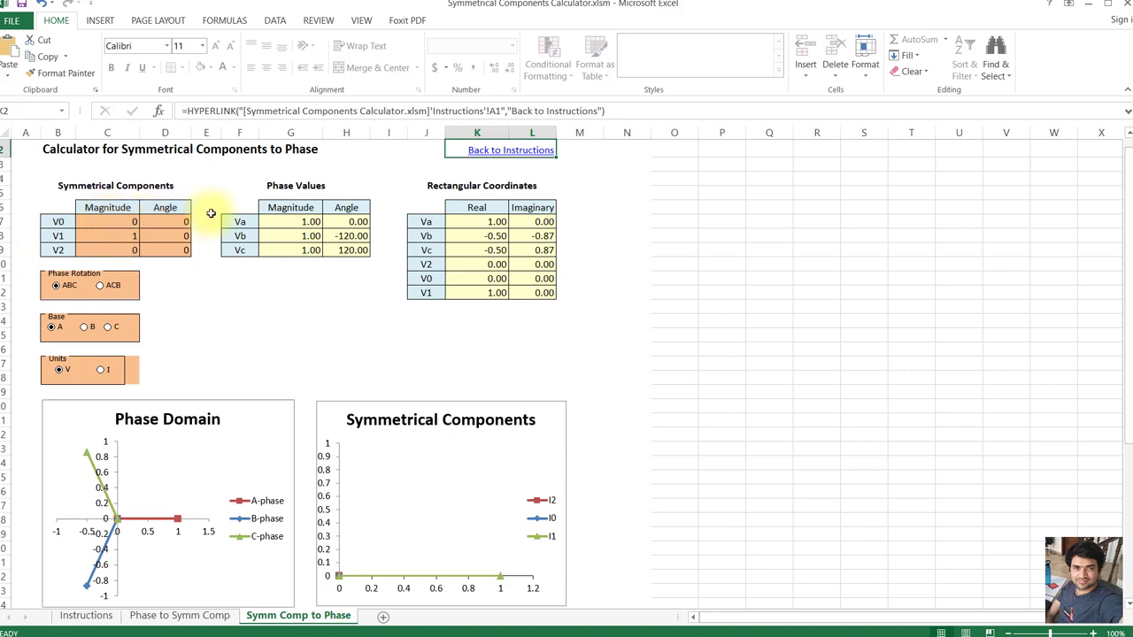
pyautogui.click(111, 237)
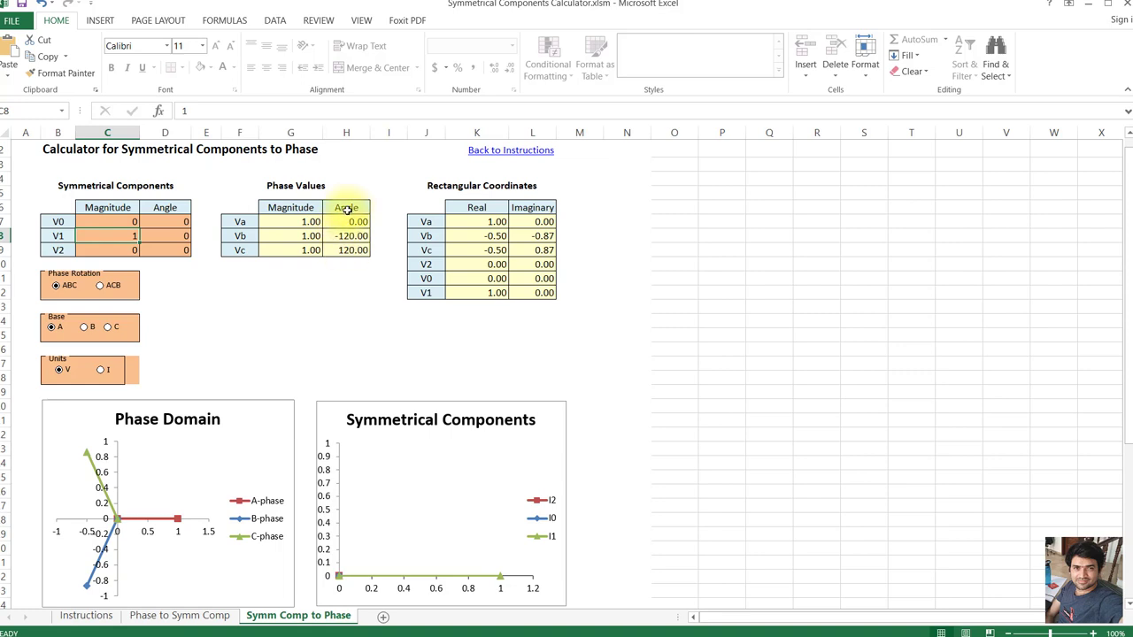
pyautogui.click(100, 251)
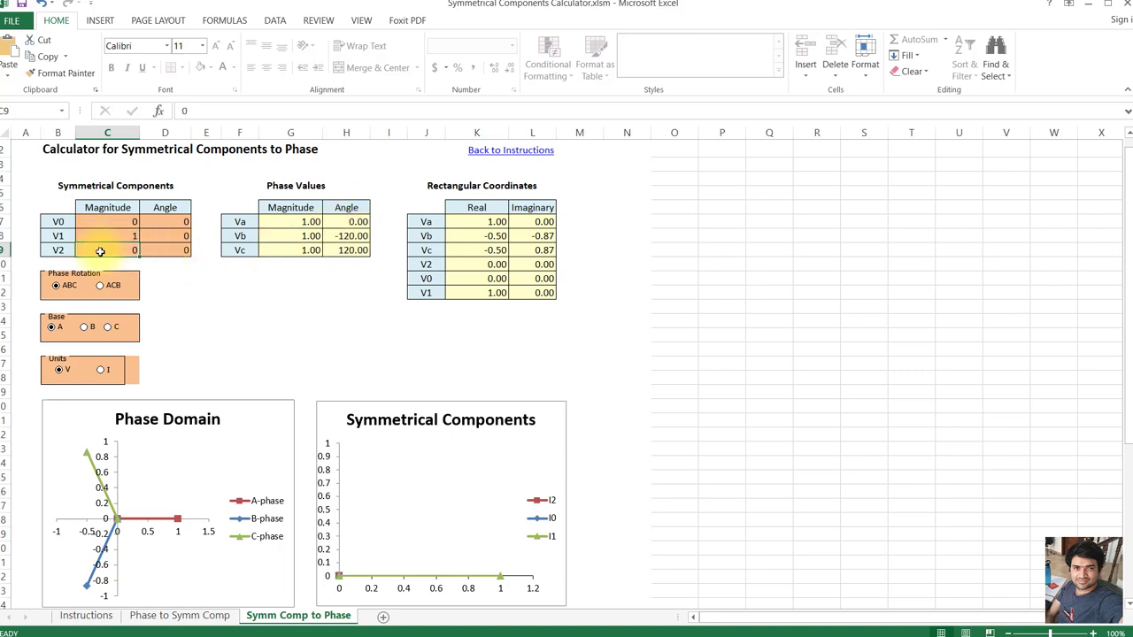
pyautogui.write('1')
pyautogui.press('Up')
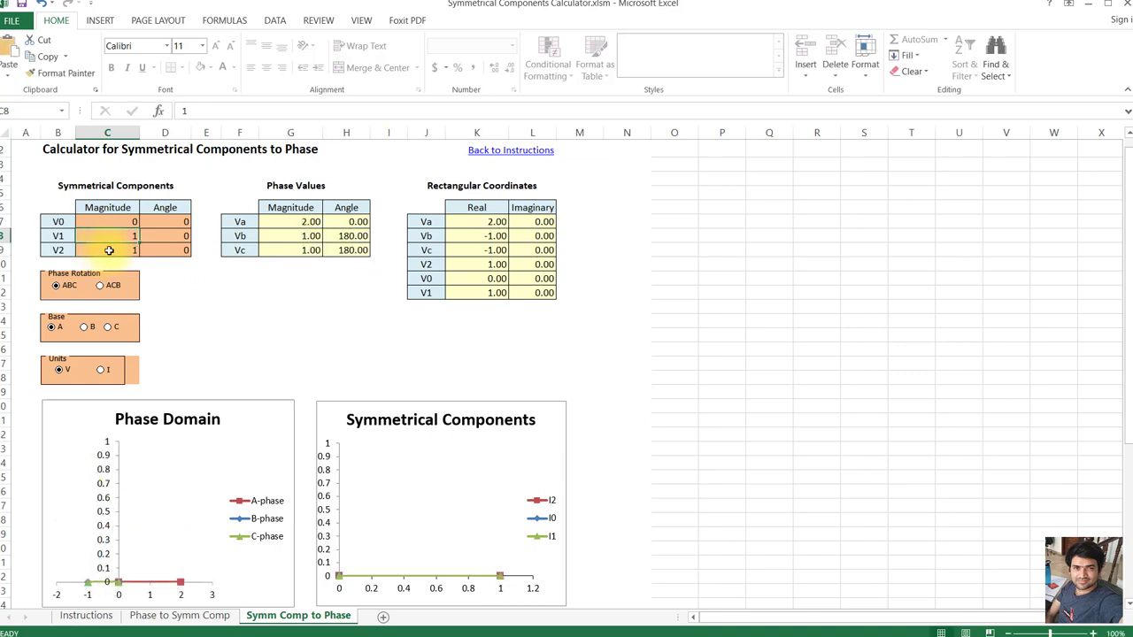
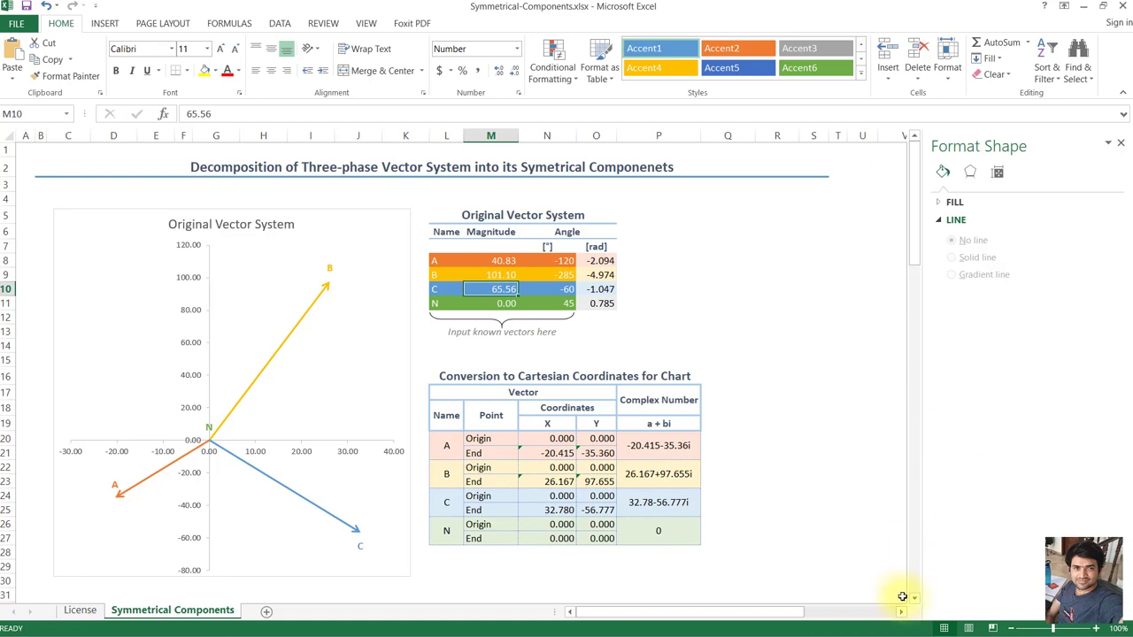
# Set the magnitudes of vectors A, B and C to 100 in the Original Vector System table
pyautogui.click(914, 599)
pyautogui.scroll(-10, 915, 600)
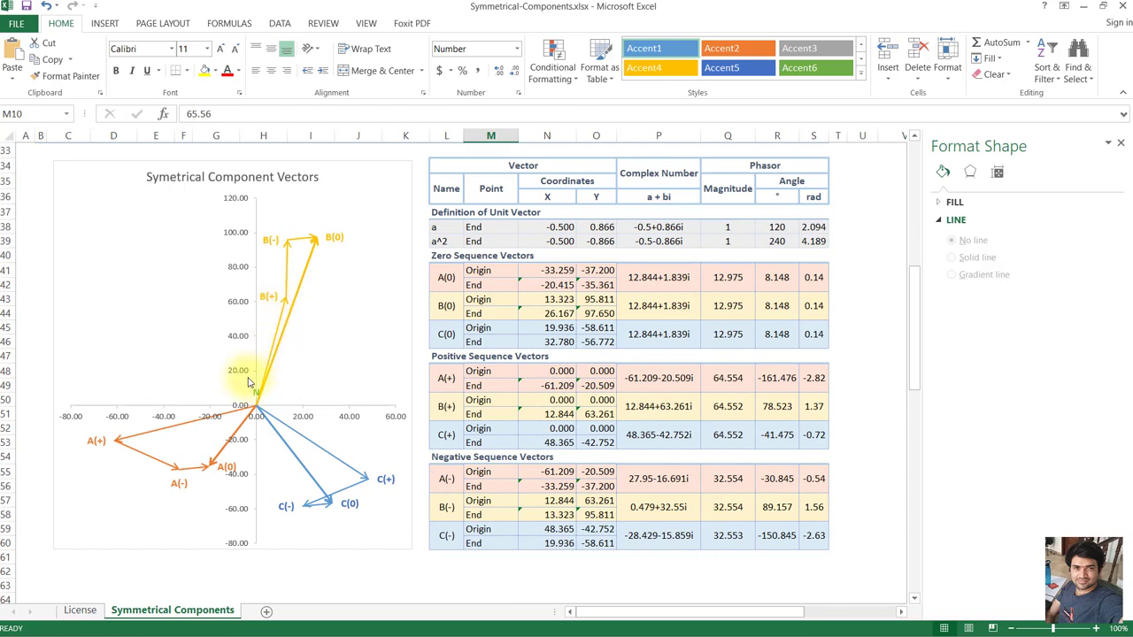
pyautogui.click(916, 160)
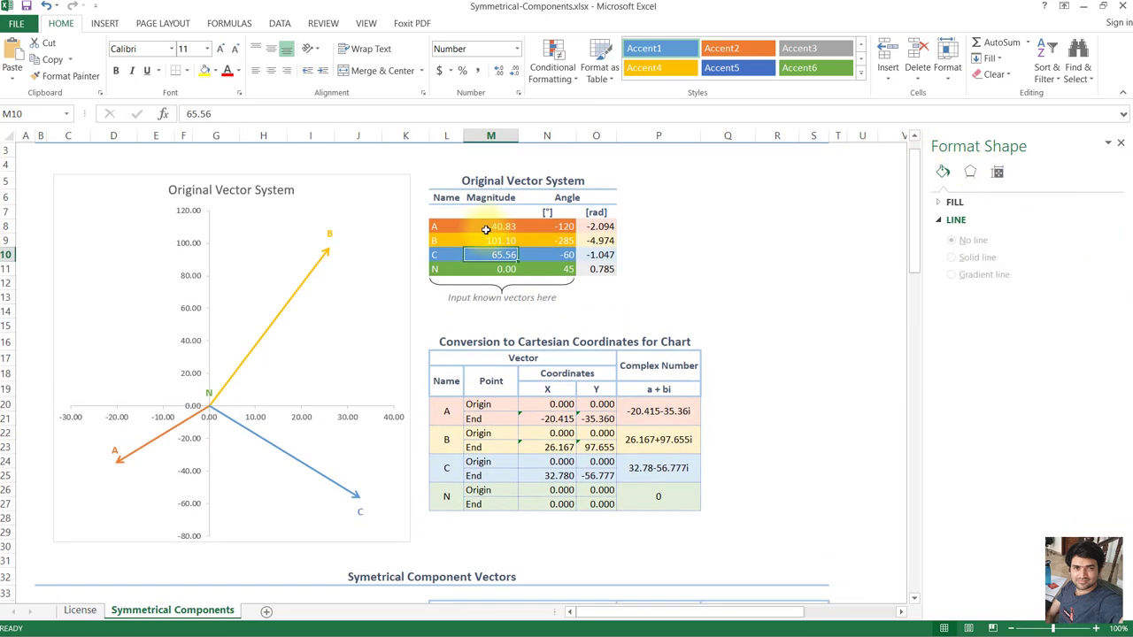
pyautogui.click(473, 230)
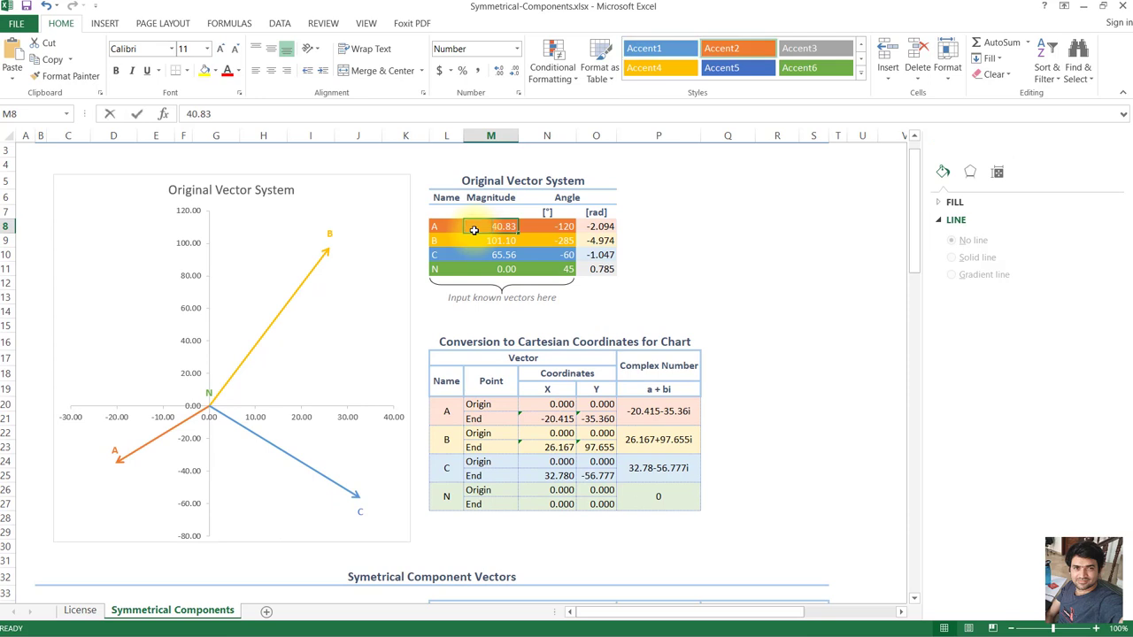
pyautogui.write('100')
pyautogui.press('Return')
pyautogui.write('100')
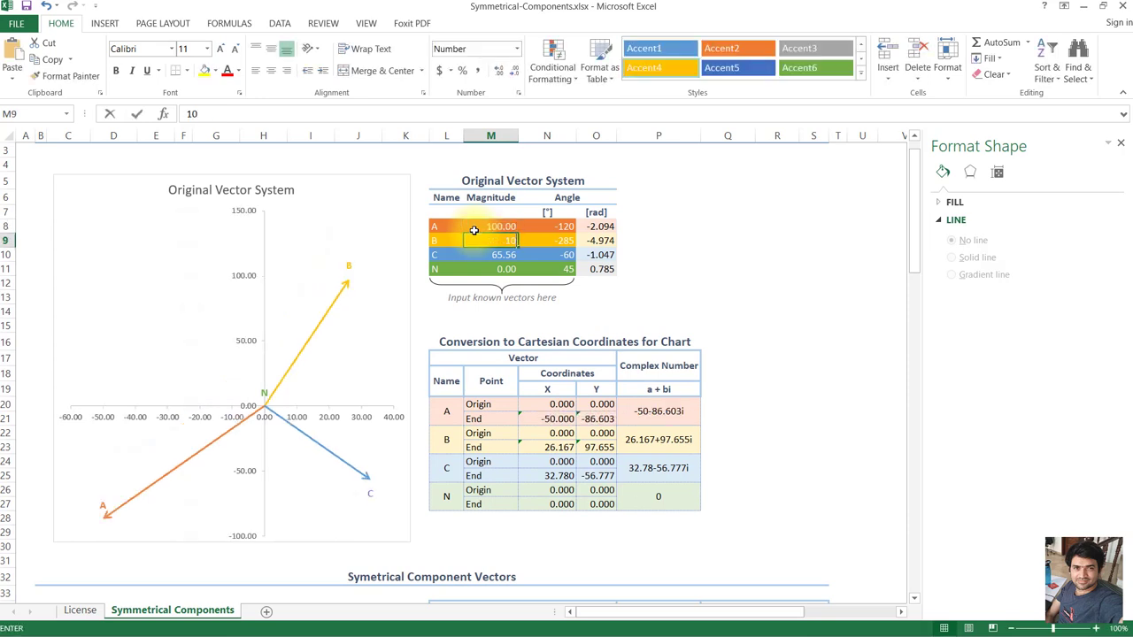
pyautogui.press('Return')
pyautogui.write('100')
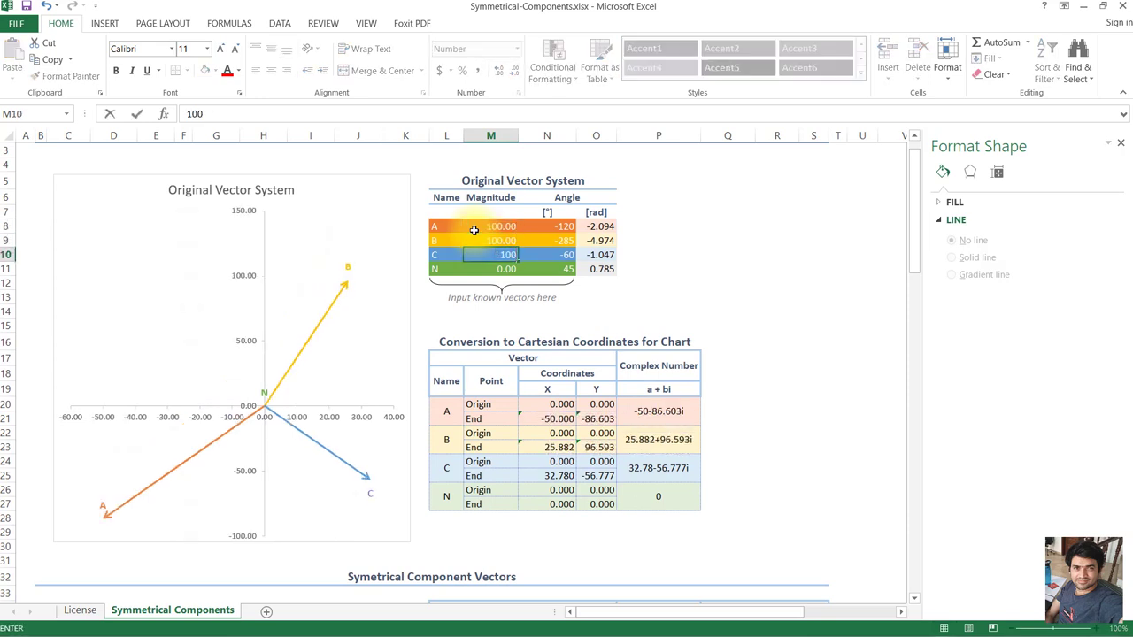
# Set the angles of vectors A, B and C to 0, -120 and 120 degrees in the Original Vector System table
pyautogui.click(474, 230)
pyautogui.press('Tab')
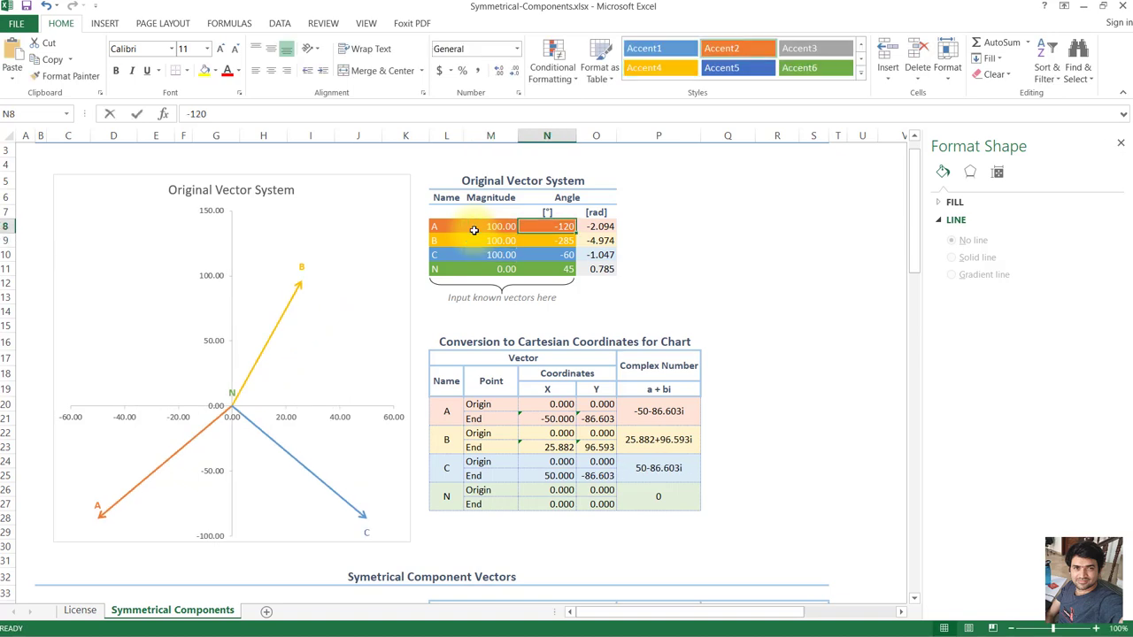
pyautogui.write('0')
pyautogui.press('Return')
pyautogui.write('-')
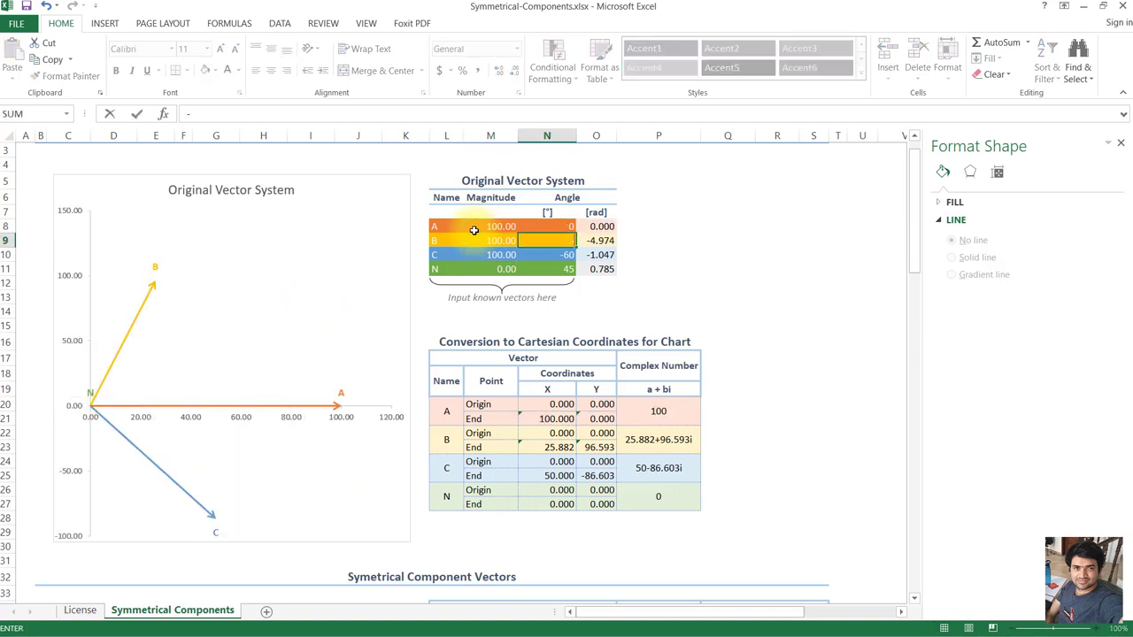
pyautogui.write('120')
pyautogui.press('Return')
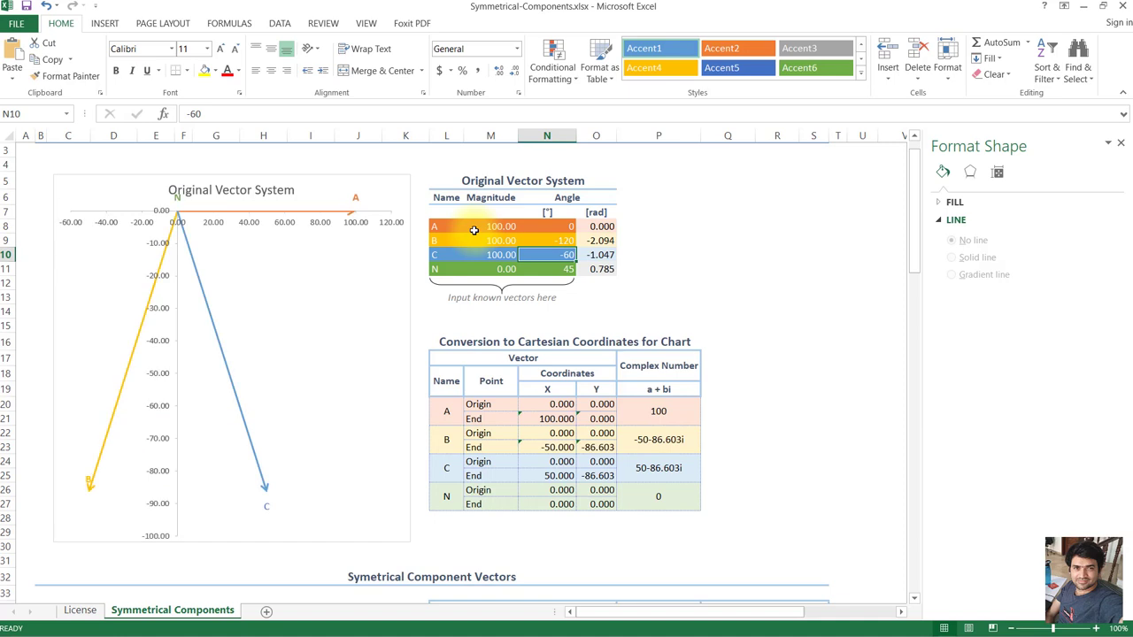
pyautogui.write('120')
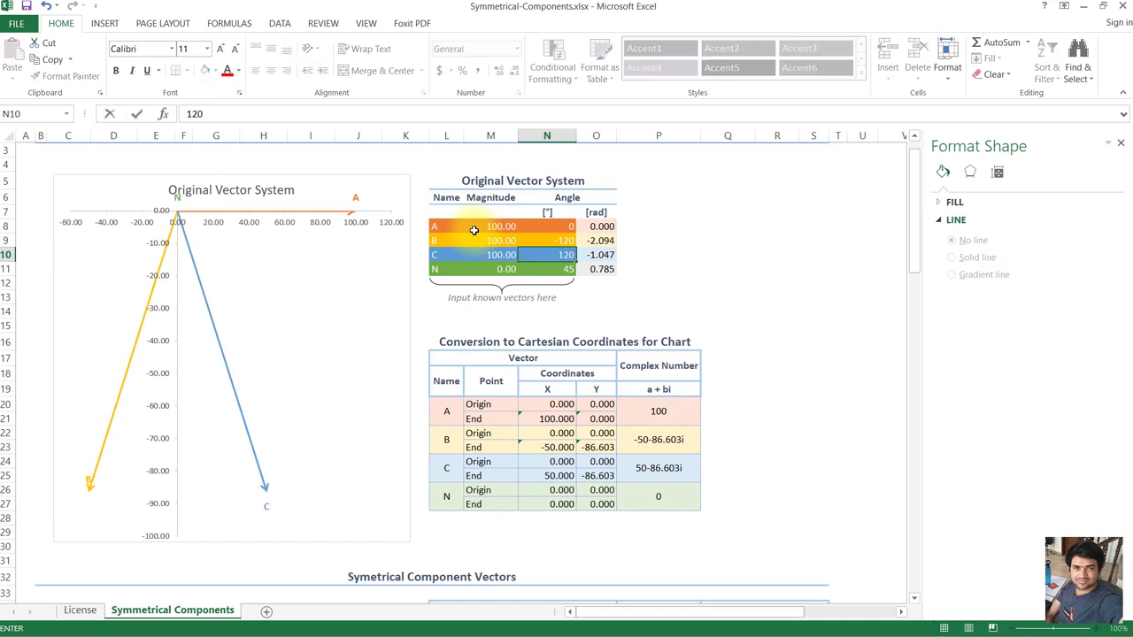
pyautogui.press('Return')
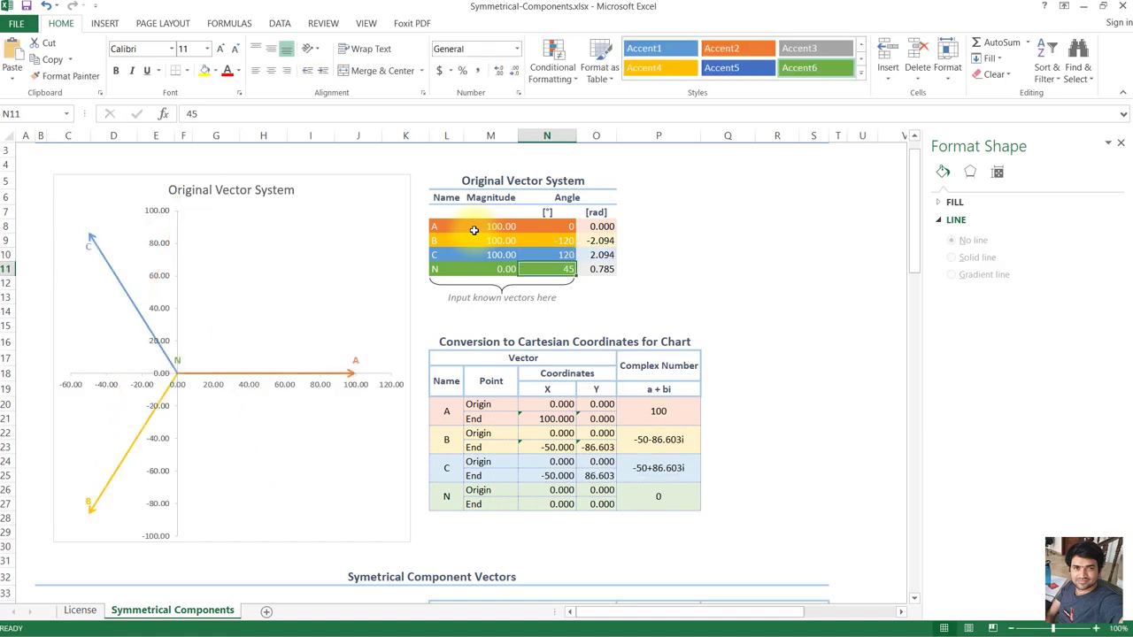
# Set the angle of vector N to 0 degrees and review the zero, positive and negative sequence vectors for the balanced system
pyautogui.write('0')
pyautogui.press('Up')
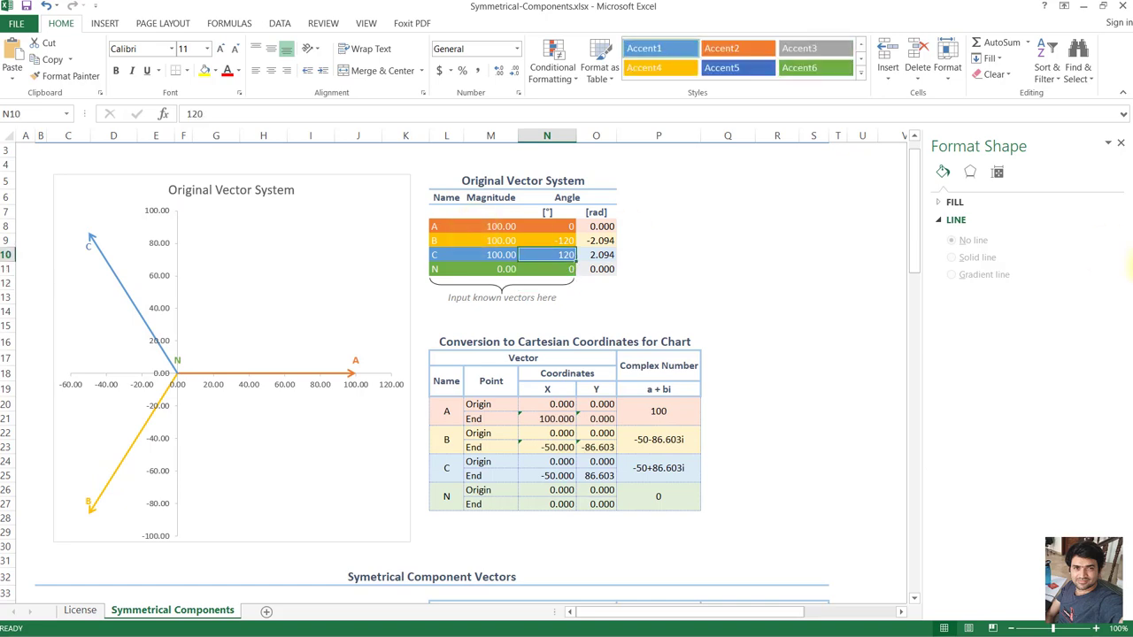
pyautogui.click(915, 301)
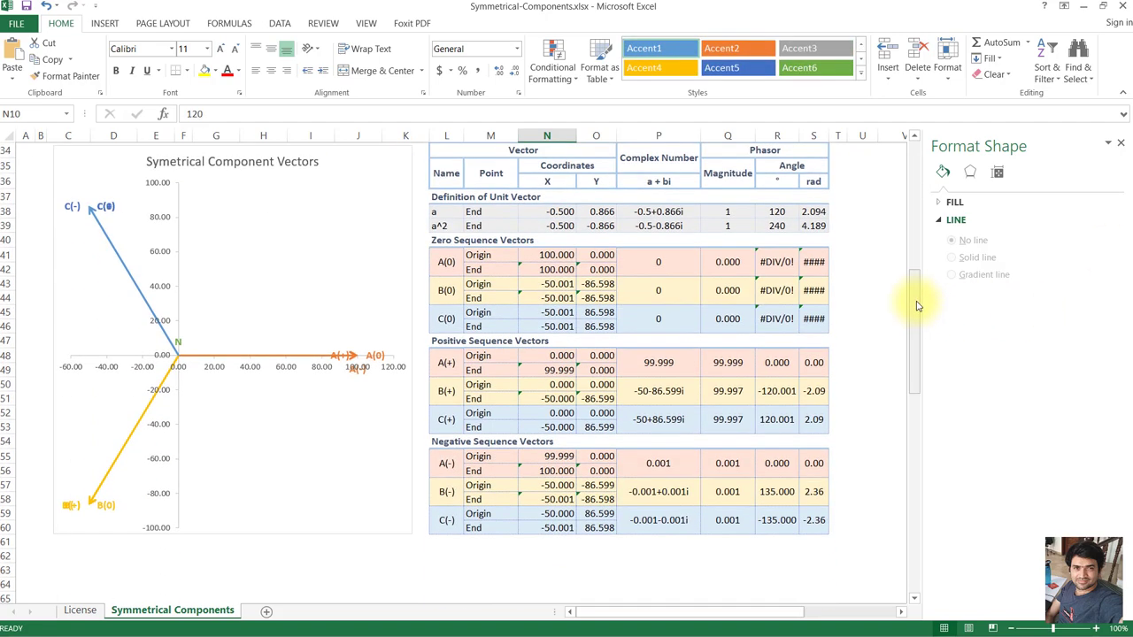
pyautogui.moveTo(918, 305); pyautogui.dragTo(916, 302)
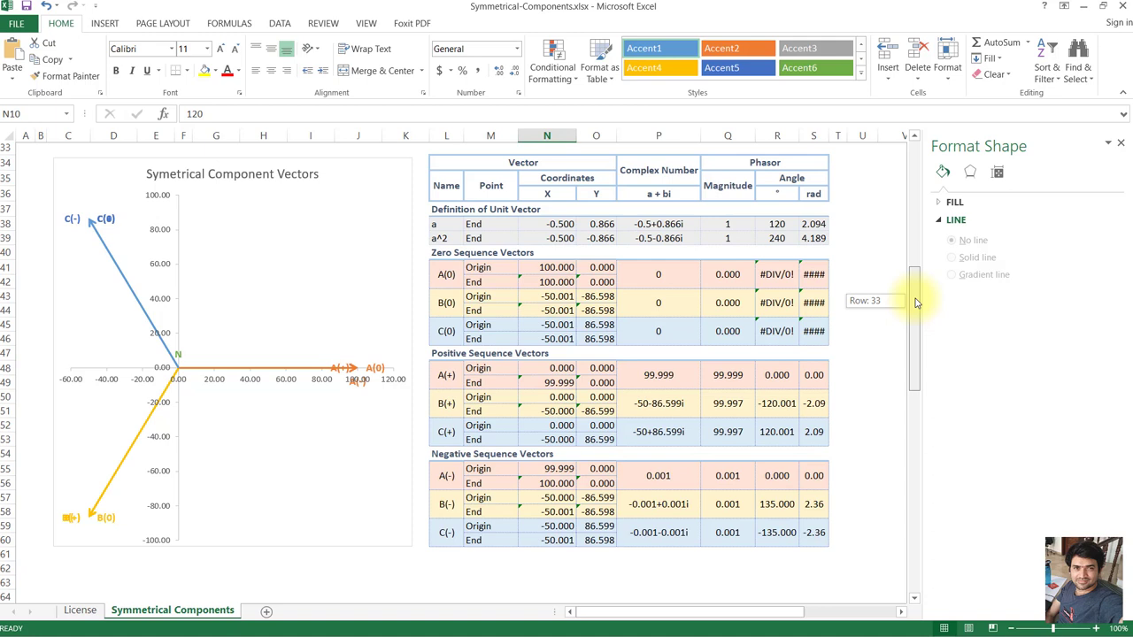
pyautogui.moveTo(916, 303); pyautogui.dragTo(915, 299)
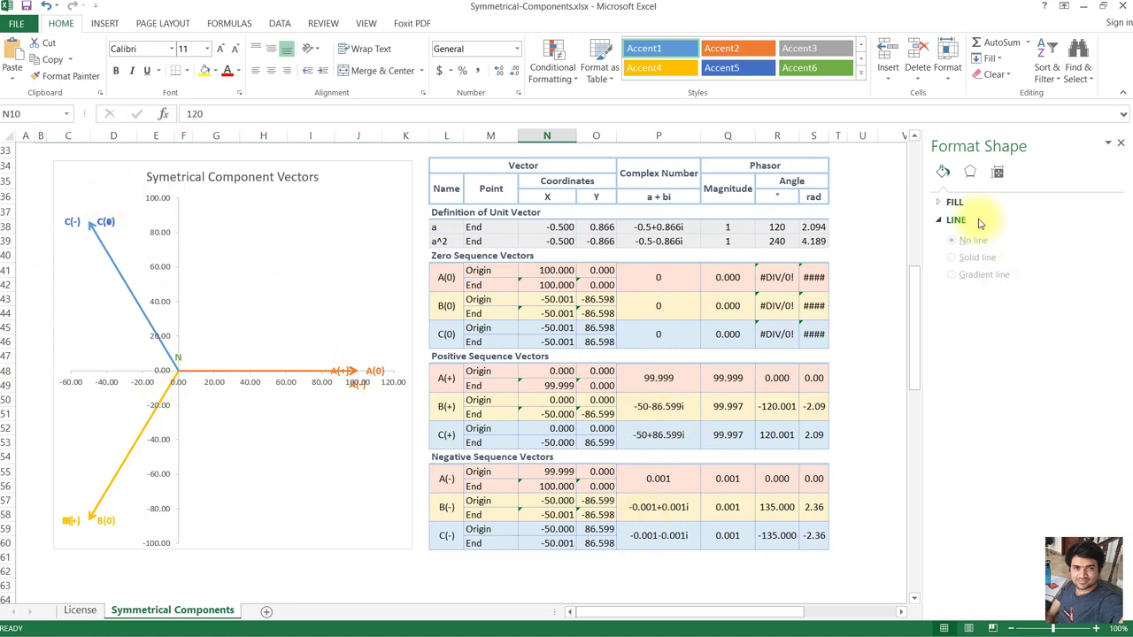
# Set the magnitude of vector B to 50 in the Original Vector System table
pyautogui.moveTo(912, 214); pyautogui.dragTo(912, 209)
pyautogui.click(459, 241)
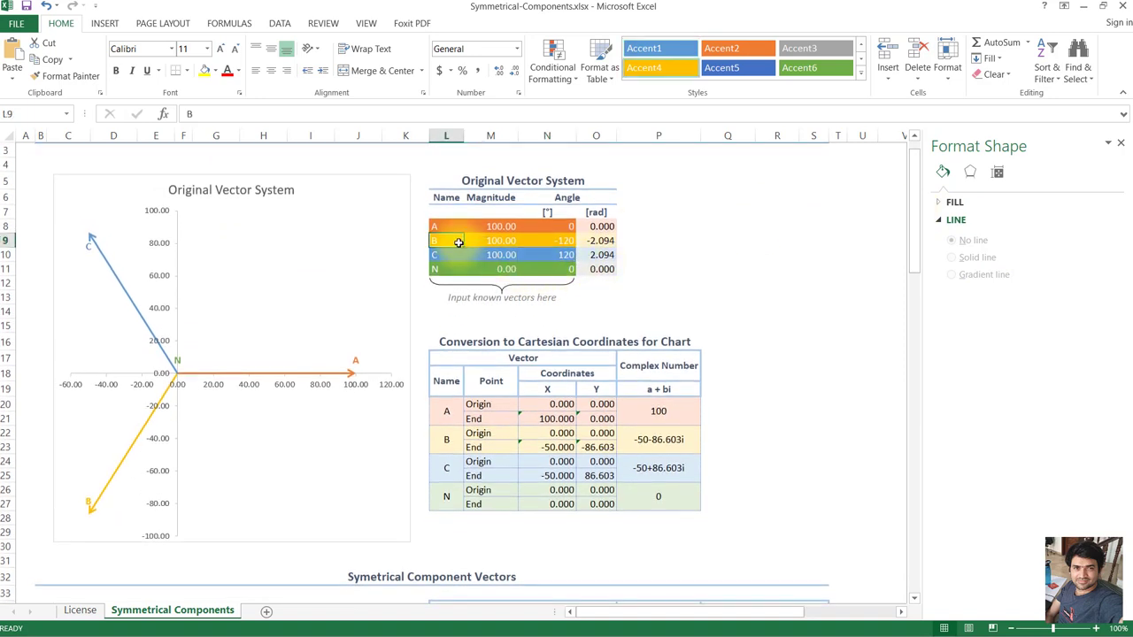
pyautogui.press('Right')
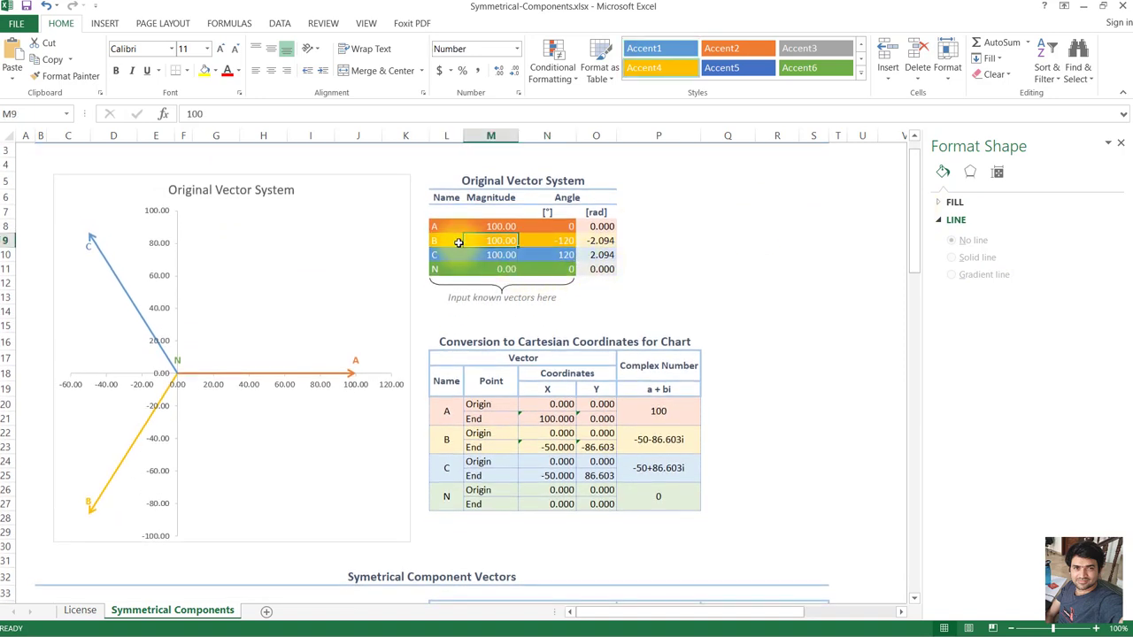
pyautogui.write('5')
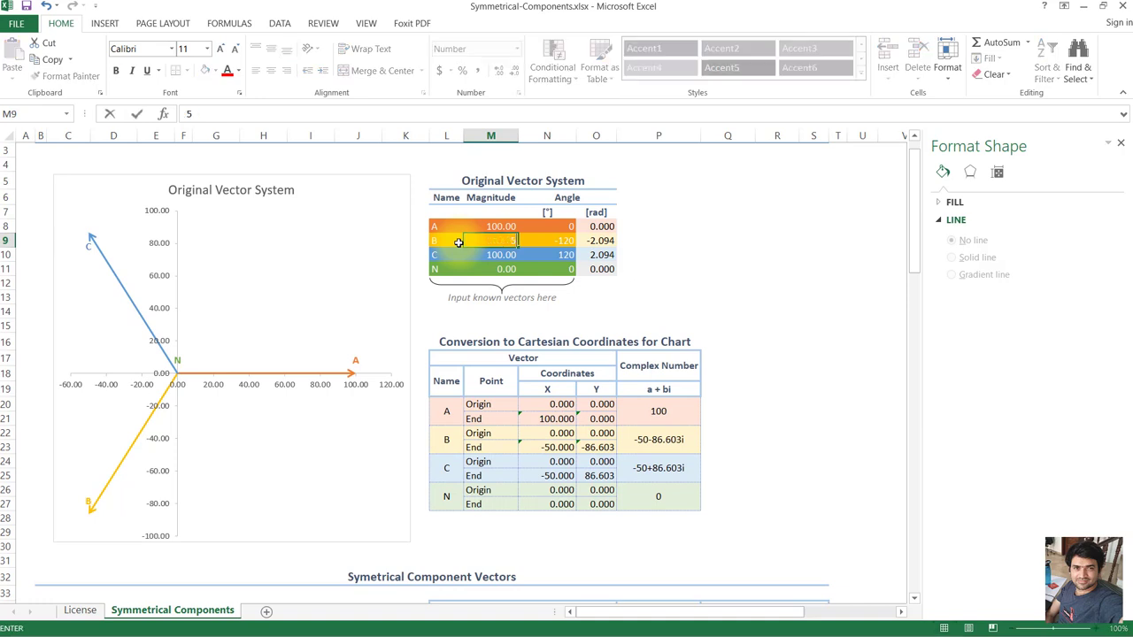
pyautogui.write('0')
pyautogui.press('Up')
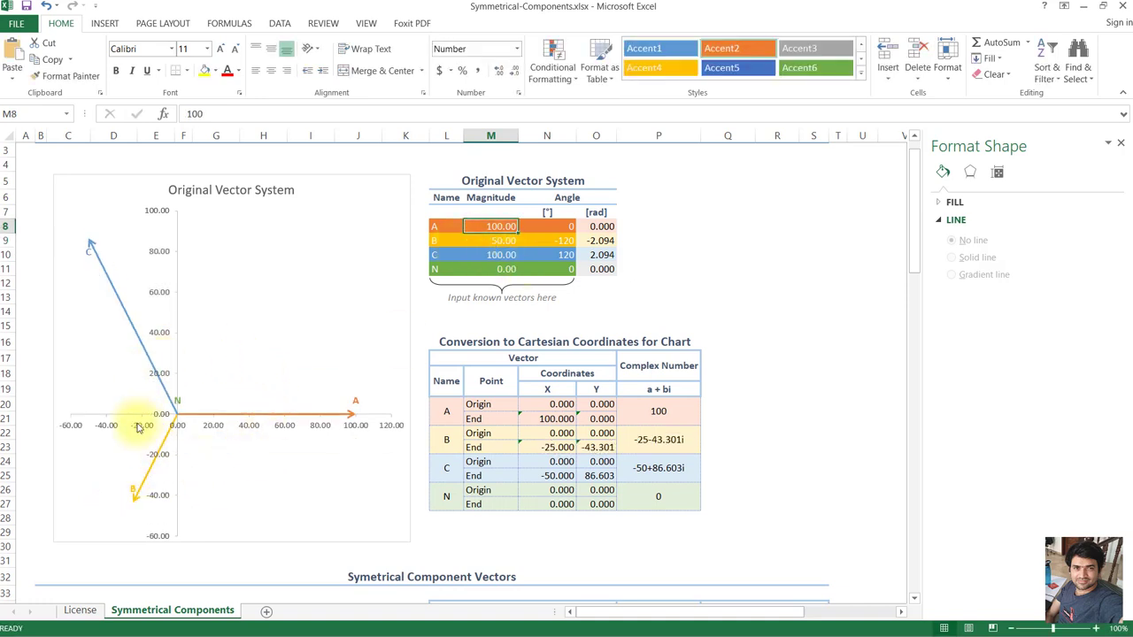
# Examine how the zero, positive and negative sequence vectors of phases C, A and B add up in the symmetrical component chart
pyautogui.click(913, 353)
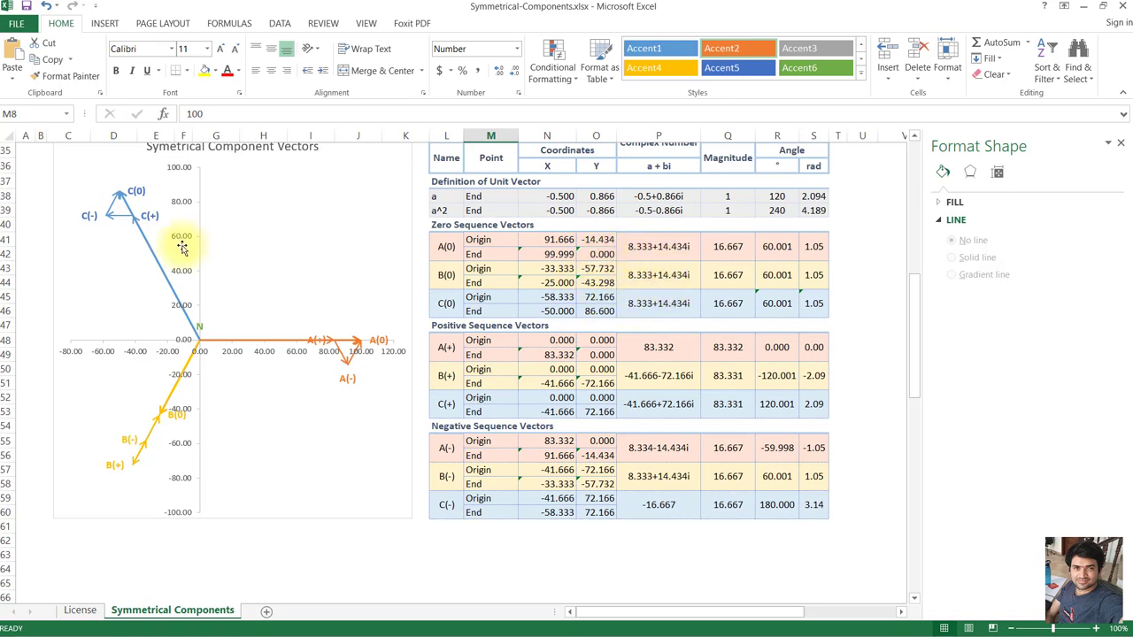
pyautogui.moveTo(131, 214)
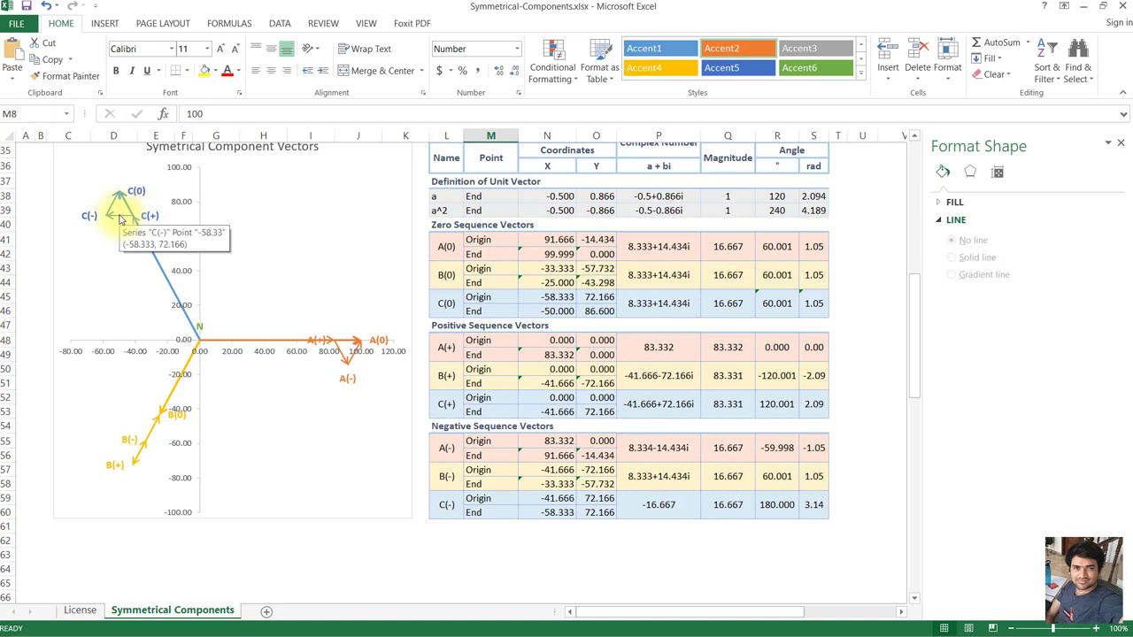
pyautogui.click(120, 219)
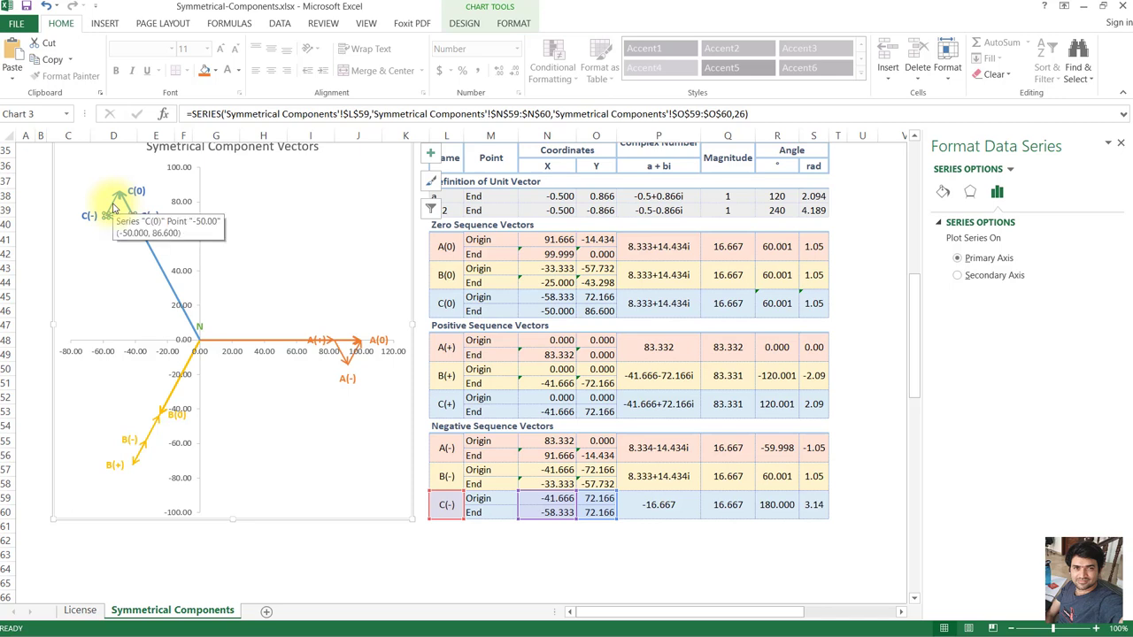
pyautogui.click(113, 208)
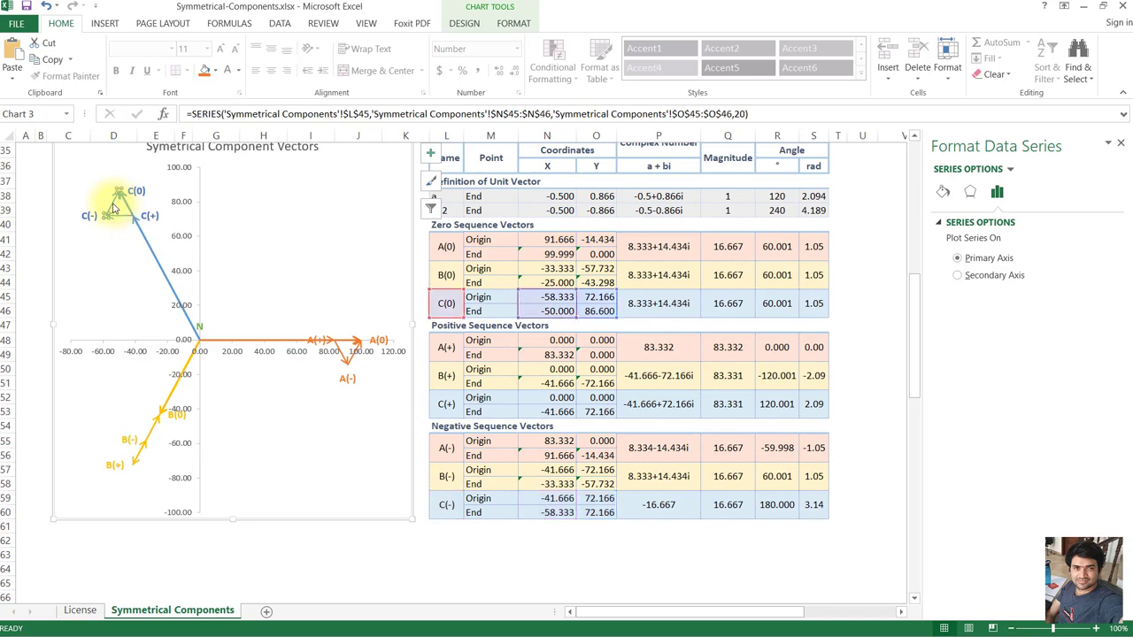
pyautogui.click(357, 352)
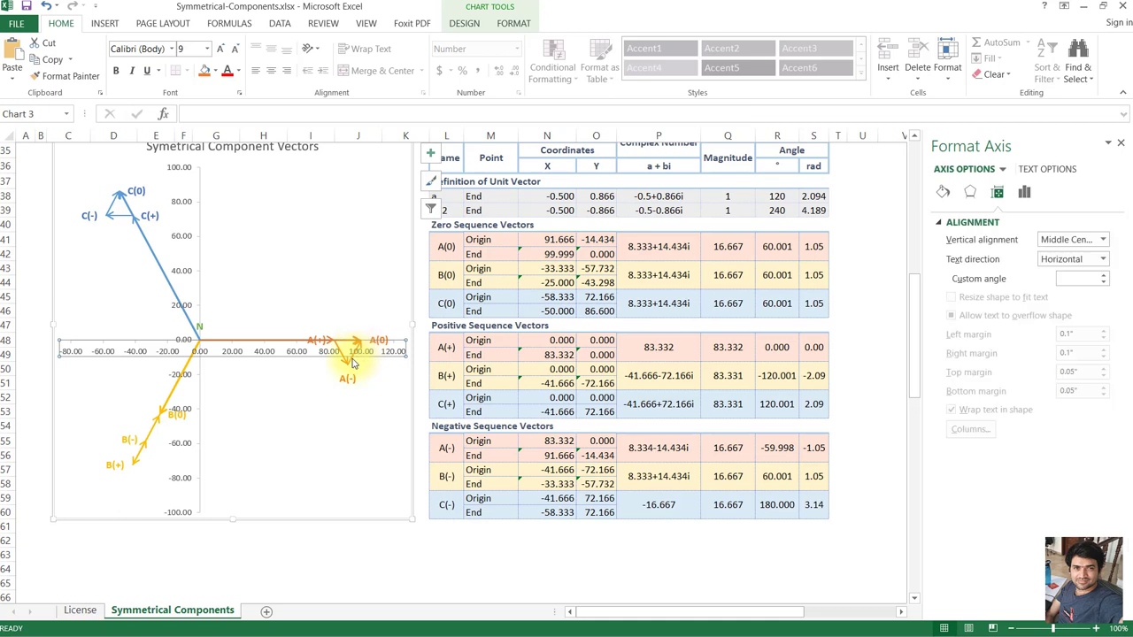
pyautogui.click(353, 361)
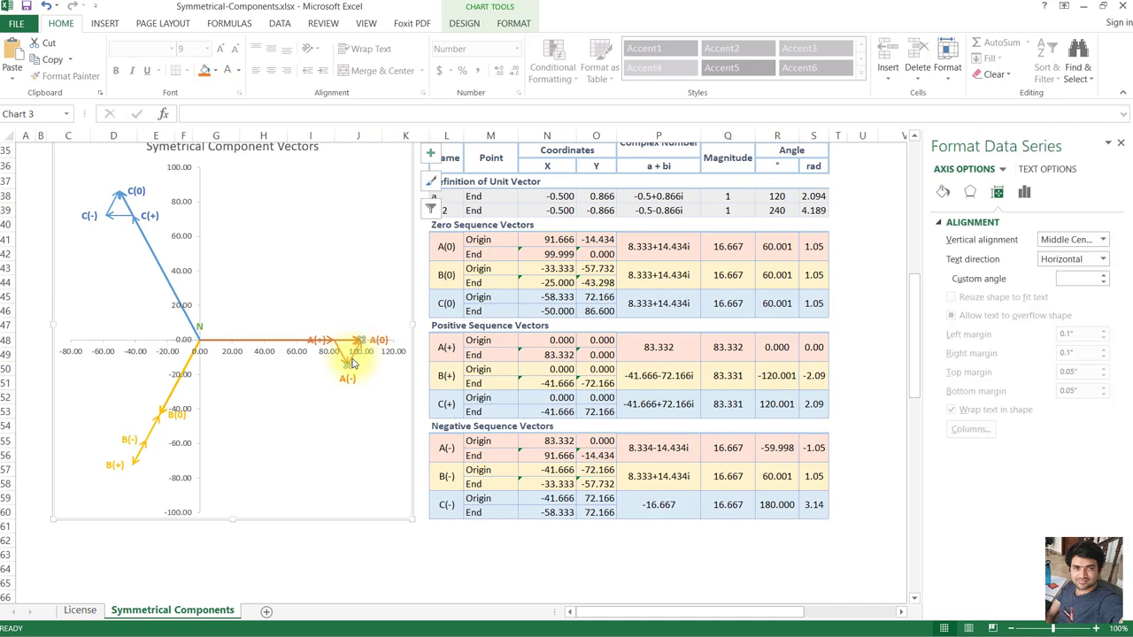
pyautogui.click(139, 456)
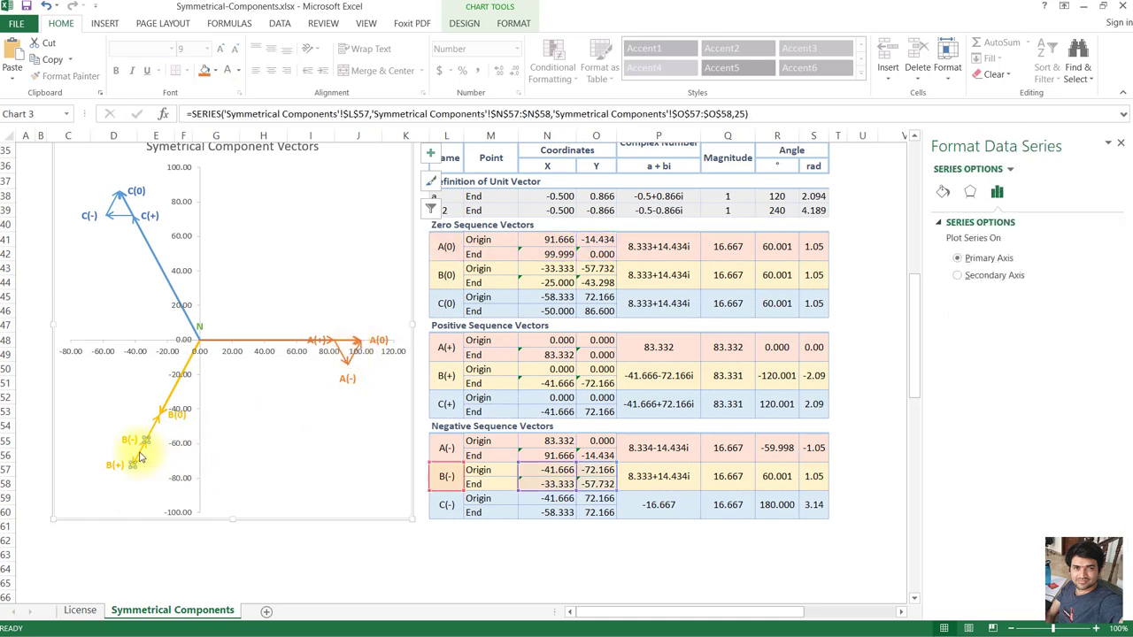
pyautogui.click(153, 430)
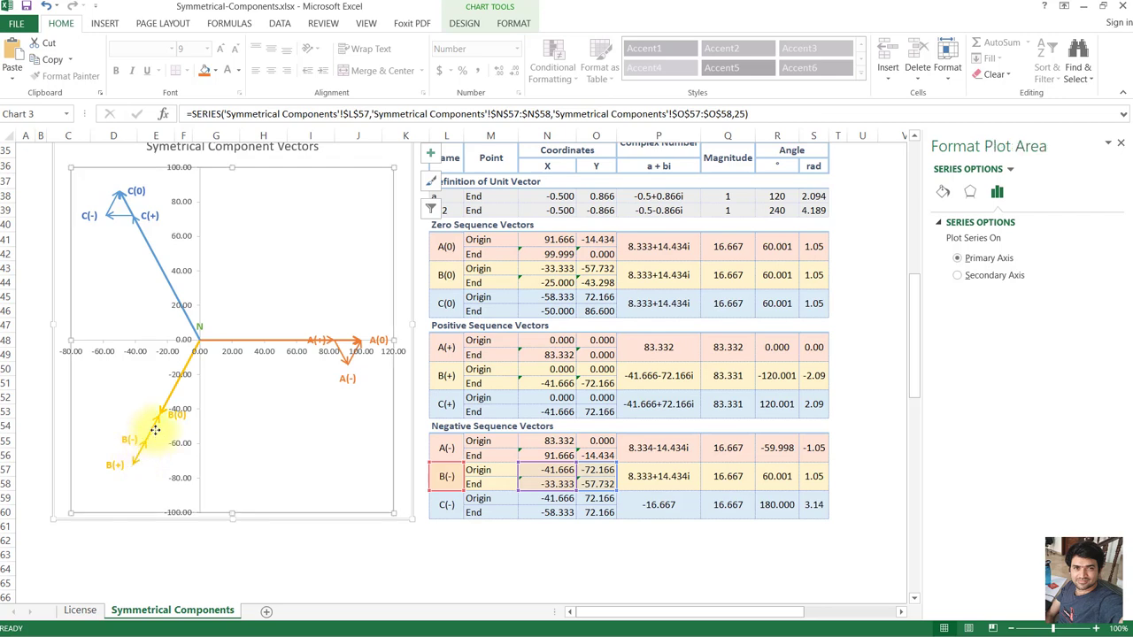
pyautogui.click(153, 430)
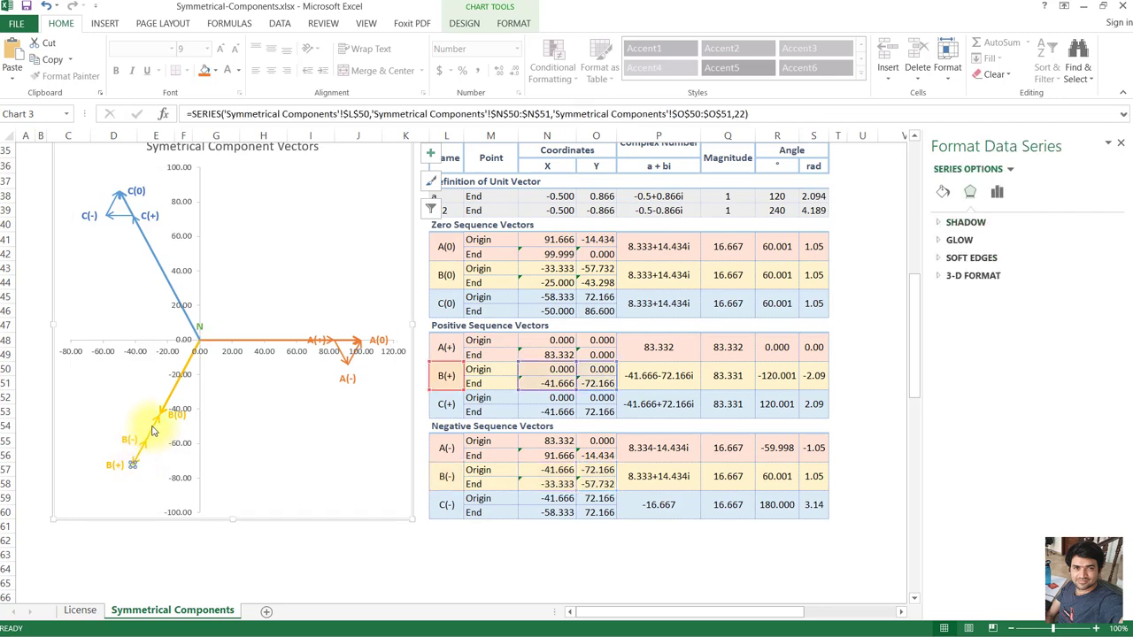
pyautogui.click(152, 431)
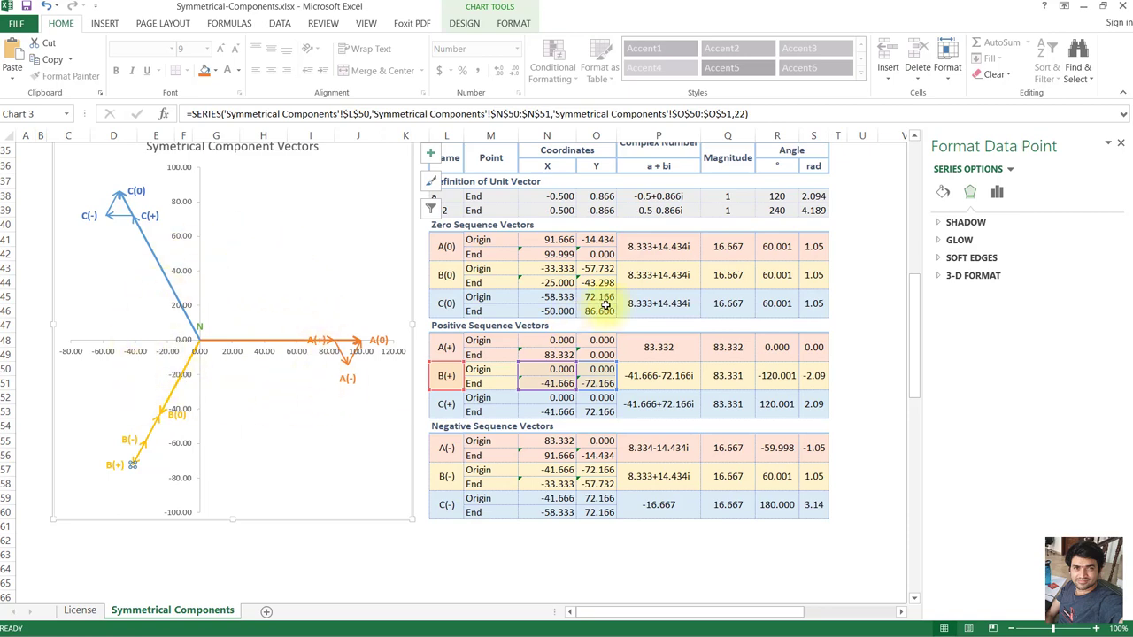
# Set the magnitudes of vectors B and C to 0 in the Original Vector System table
pyautogui.click(913, 248)
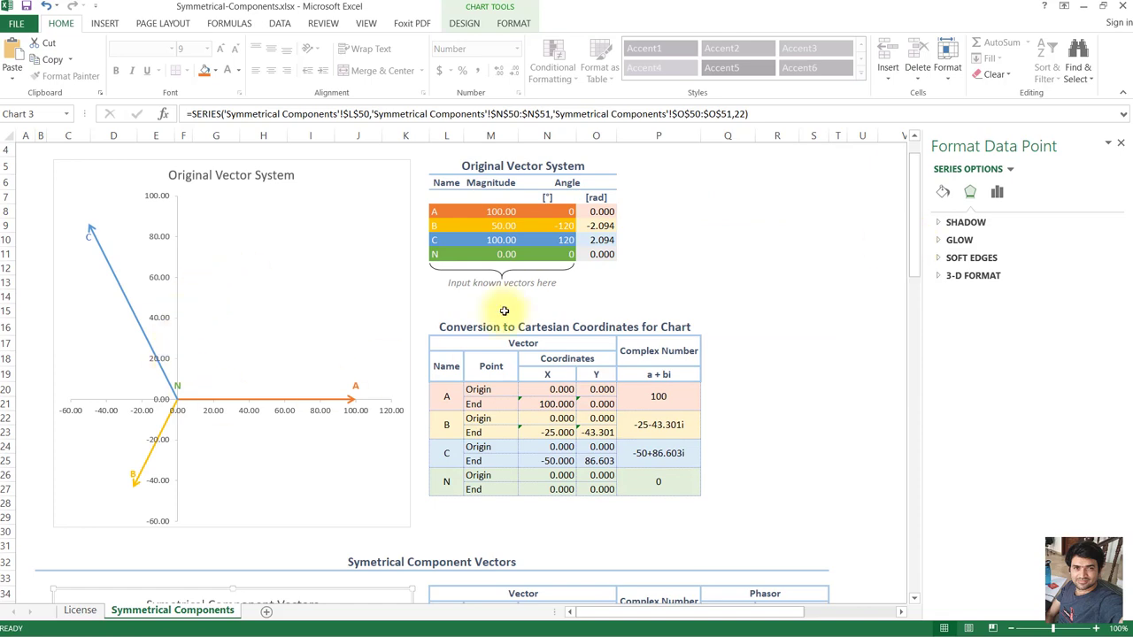
pyautogui.click(916, 401)
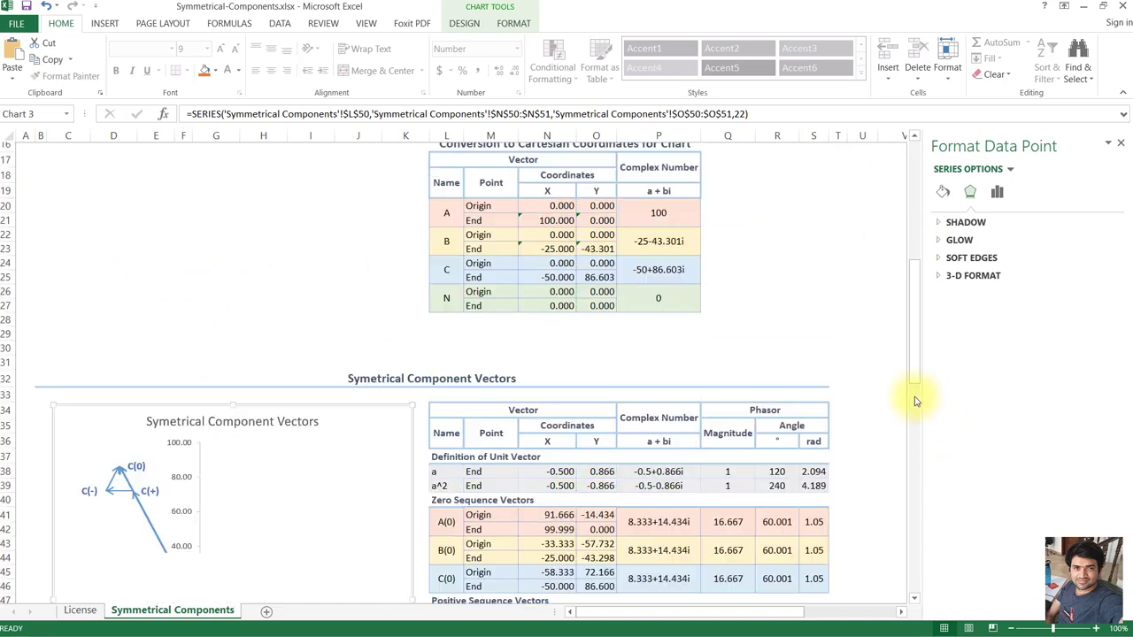
pyautogui.moveTo(915, 397); pyautogui.dragTo(903, 286)
pyautogui.press('Escape')
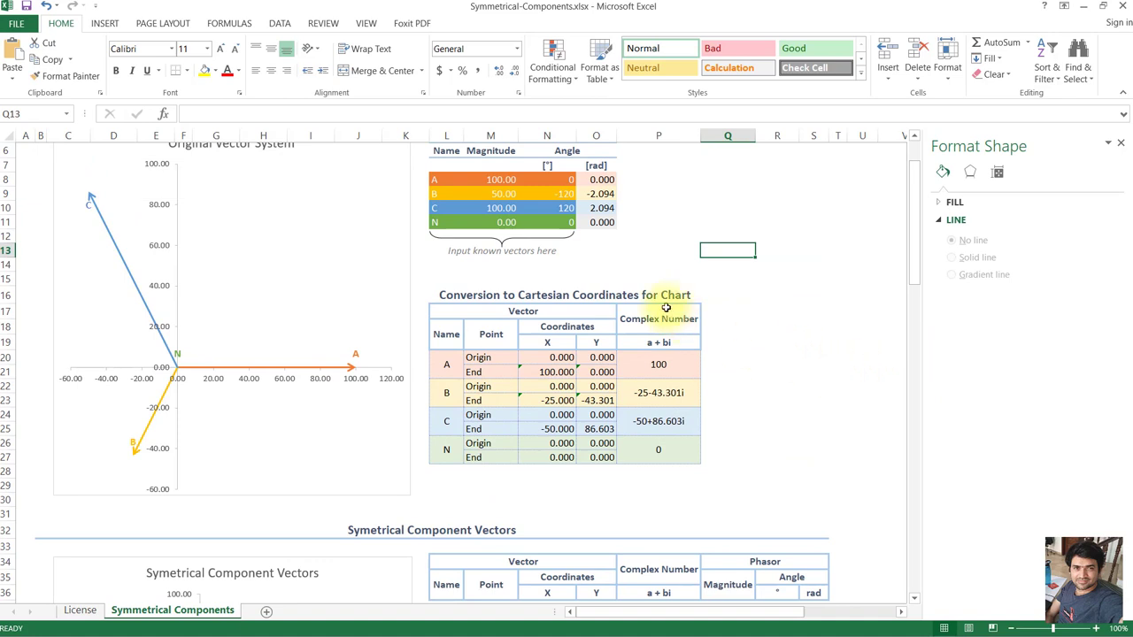
pyautogui.click(462, 193)
pyautogui.press('Right')
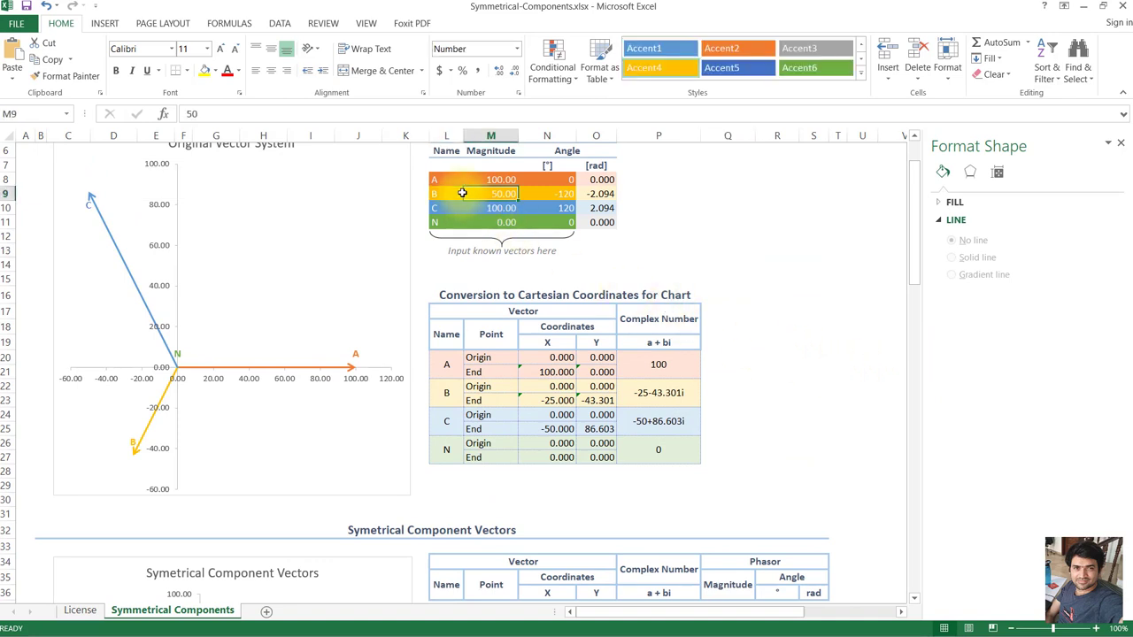
pyautogui.press('Down')
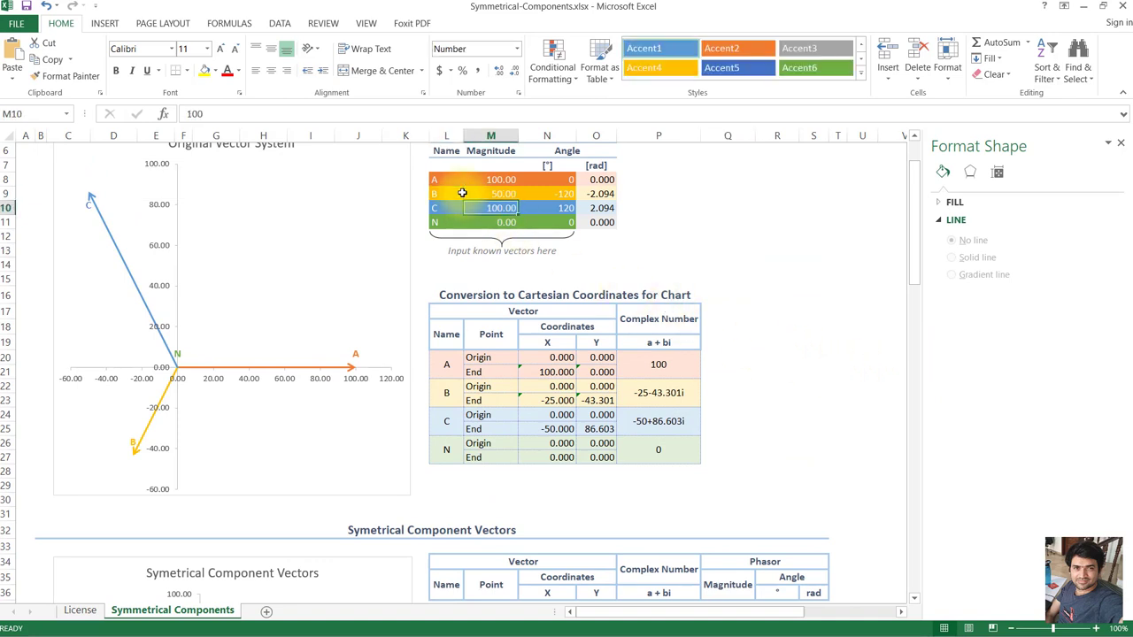
pyautogui.press('Up')
pyautogui.write('0')
pyautogui.press('Return')
pyautogui.write('0')
pyautogui.press('Up')
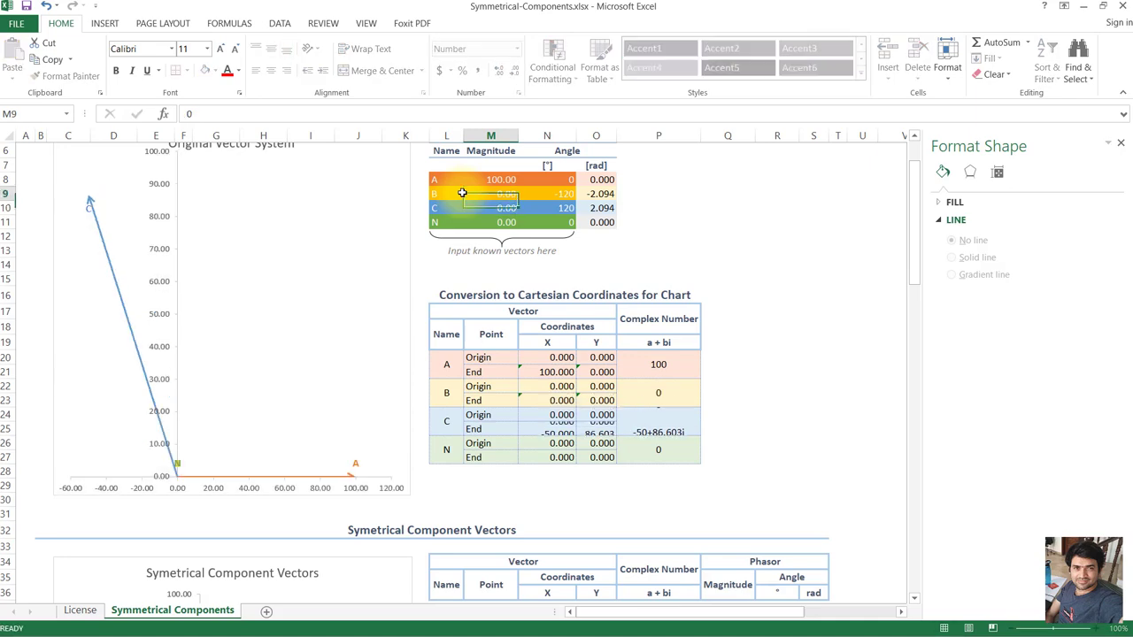
pyautogui.press('Up')
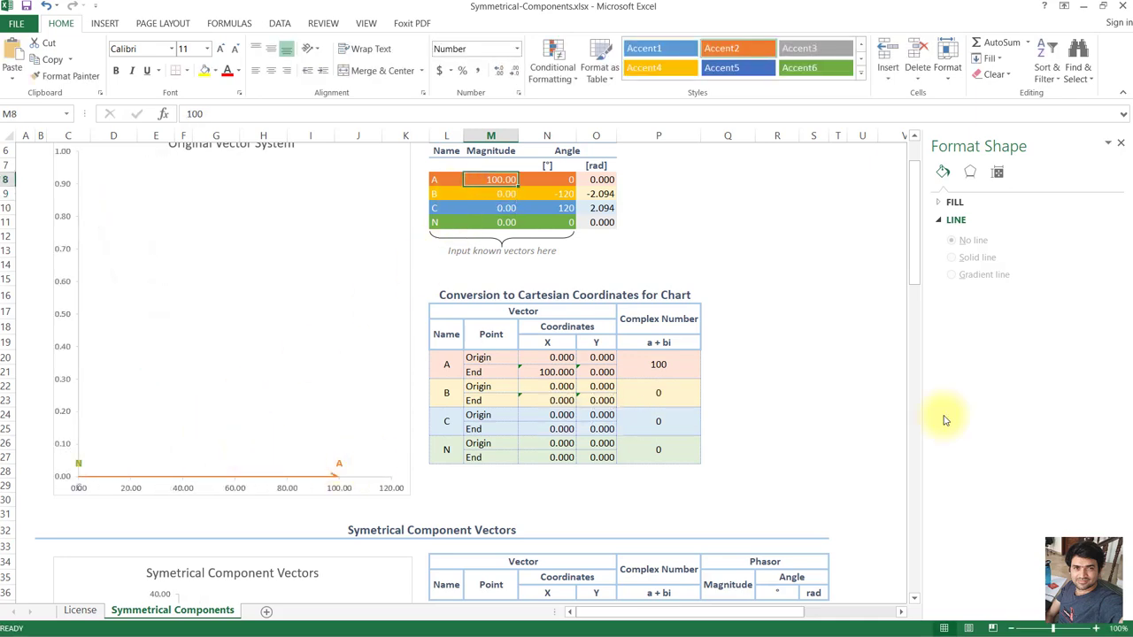
# Review the sequence vectors produced by phase A alone, and switch to the slide on negative sequence current impact on the generator
pyautogui.click(918, 353)
pyautogui.moveTo(918, 353); pyautogui.dragTo(918, 354)
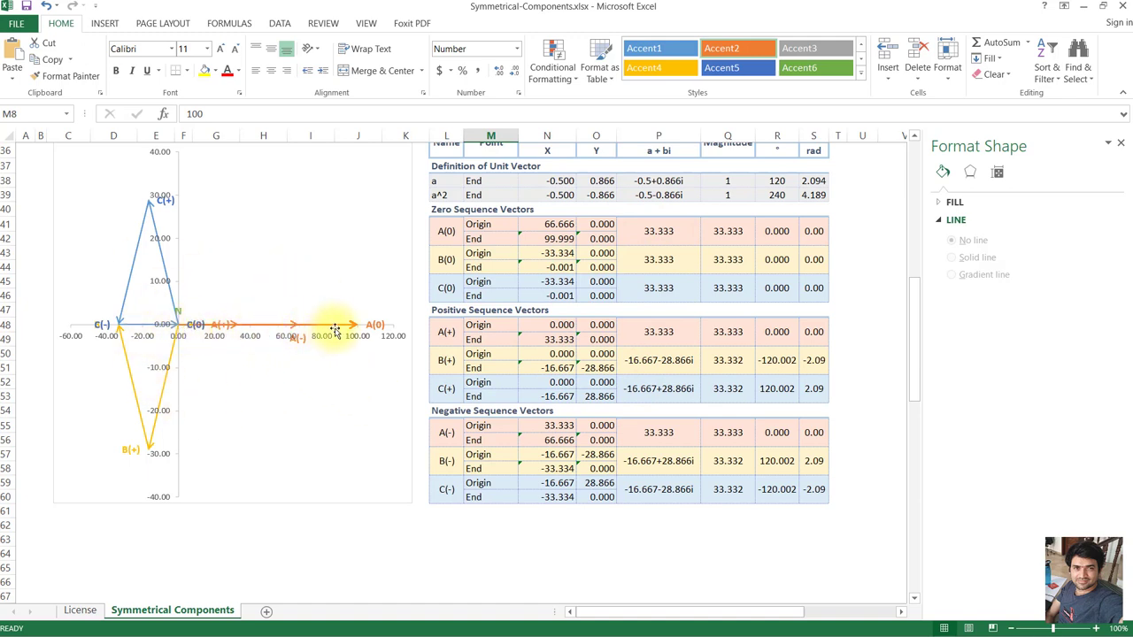
pyautogui.click(918, 221)
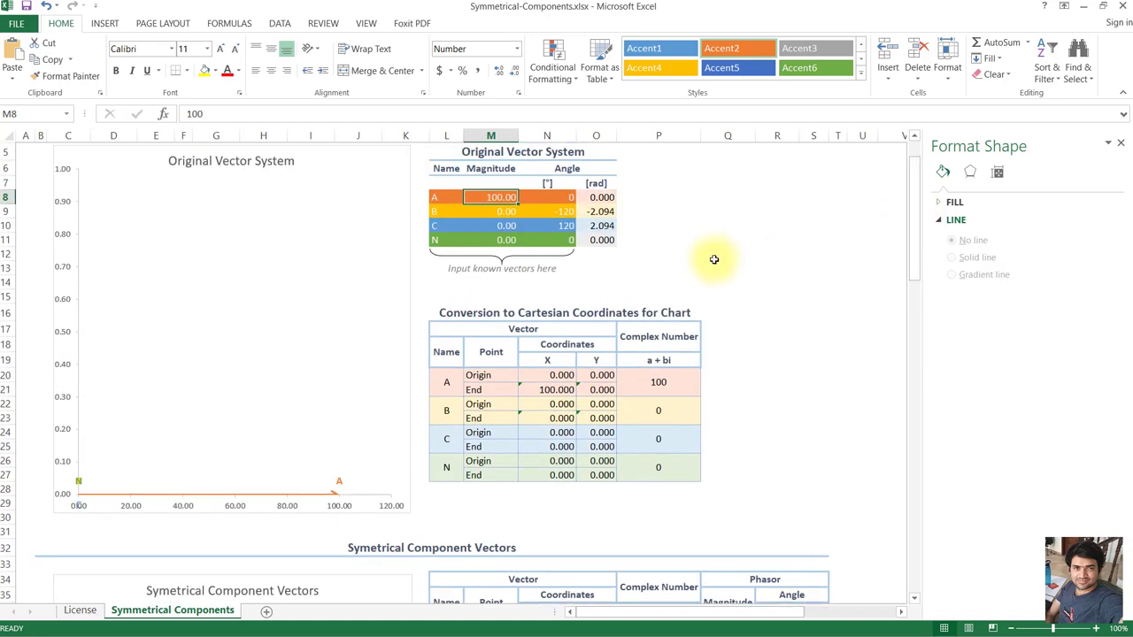
pyautogui.hotkey('alt', 'Tab')
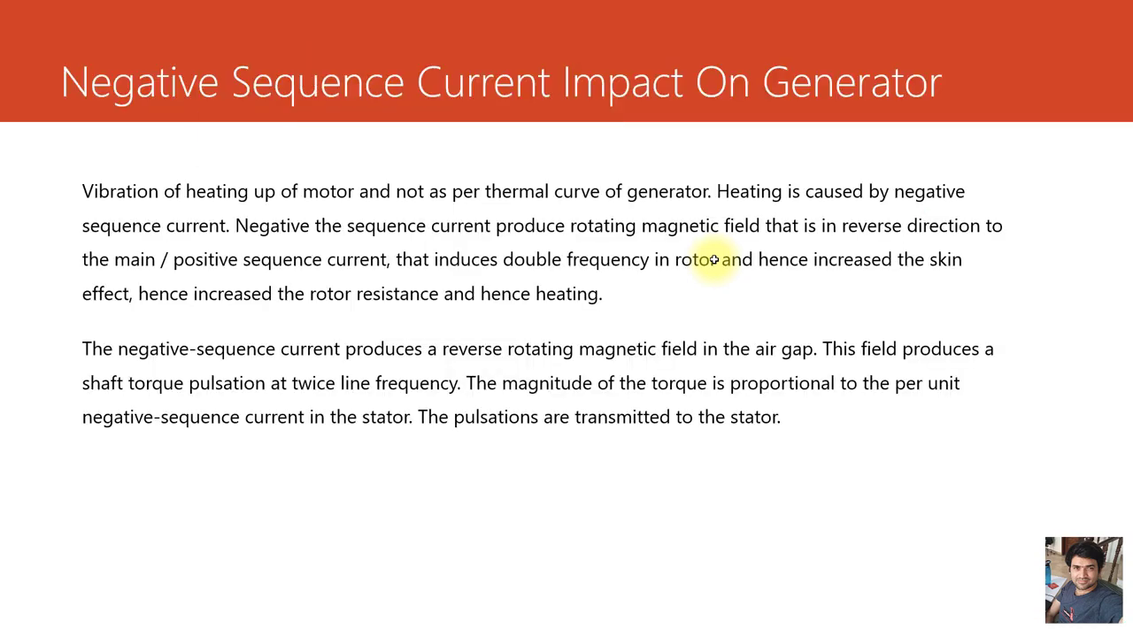